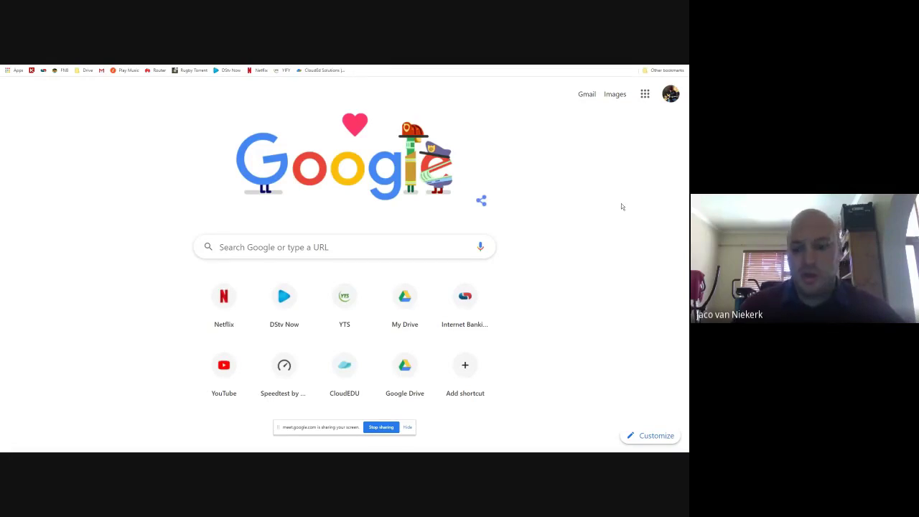
Exit Chrome full screen so the tab strip, address bar and taskbar show again
{"action": "key", "text": "F11"}
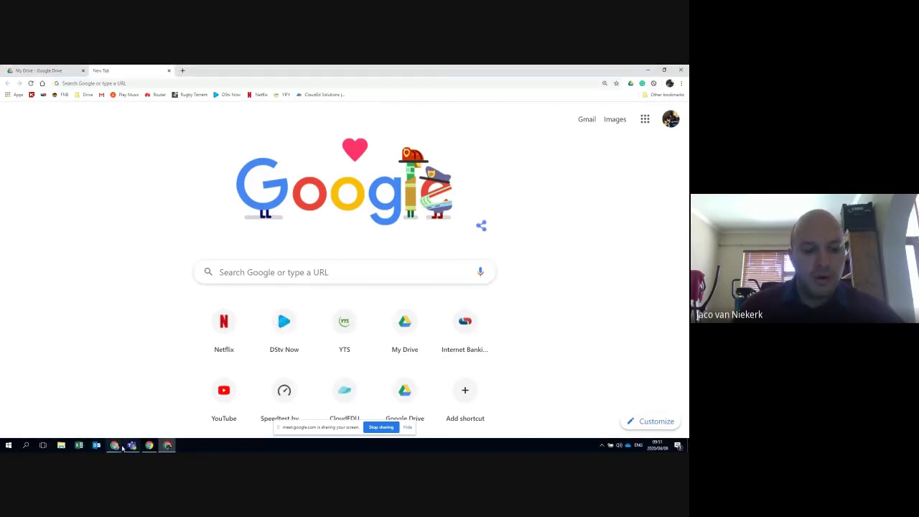
{"action": "mouse_move", "coordinate": [115, 445]}
{"action": "left_click", "coordinate": [81, 412]}
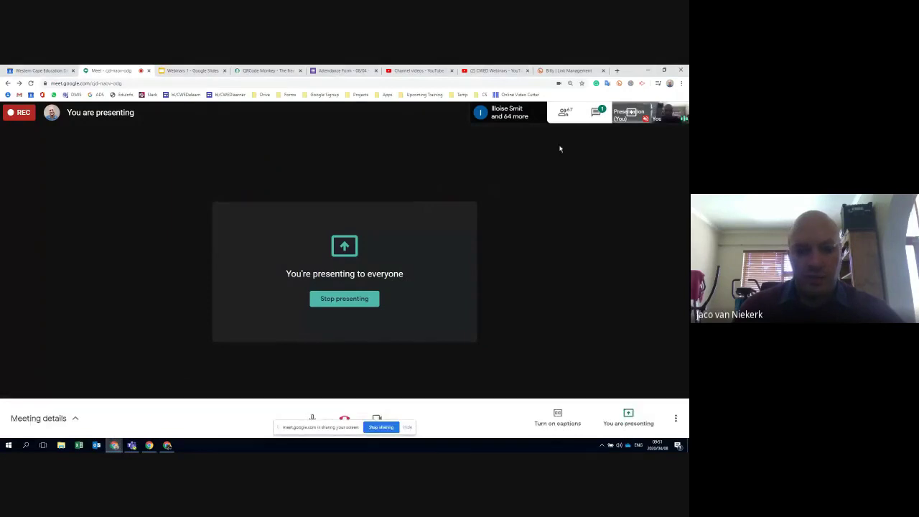
{"action": "left_click", "coordinate": [595, 113]}
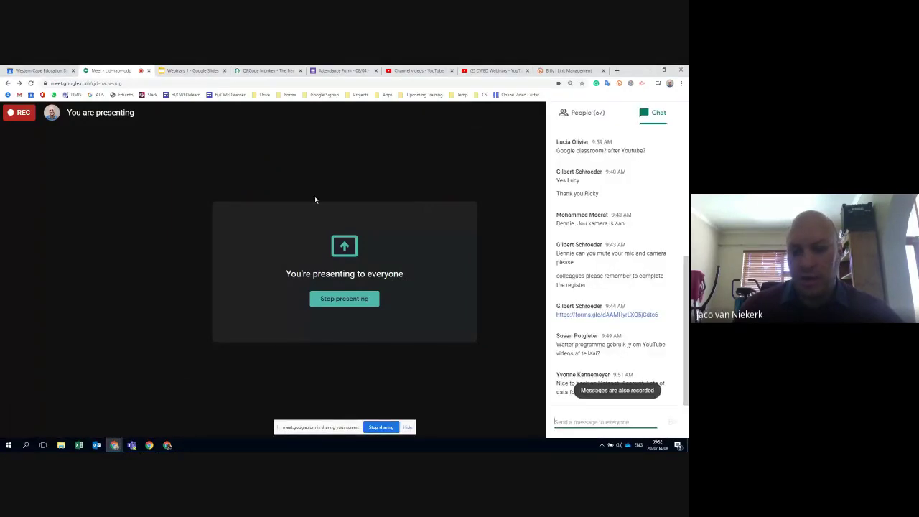
{"action": "left_click", "coordinate": [561, 389]}
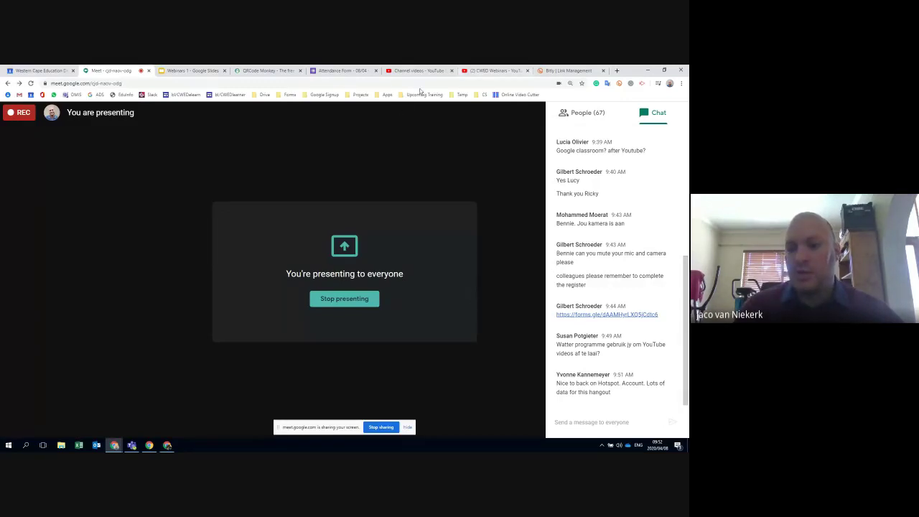
{"action": "left_click", "coordinate": [167, 446]}
Switch to the Chrome New Tab window and browse the Google apps grid
{"action": "left_click", "coordinate": [167, 446]}
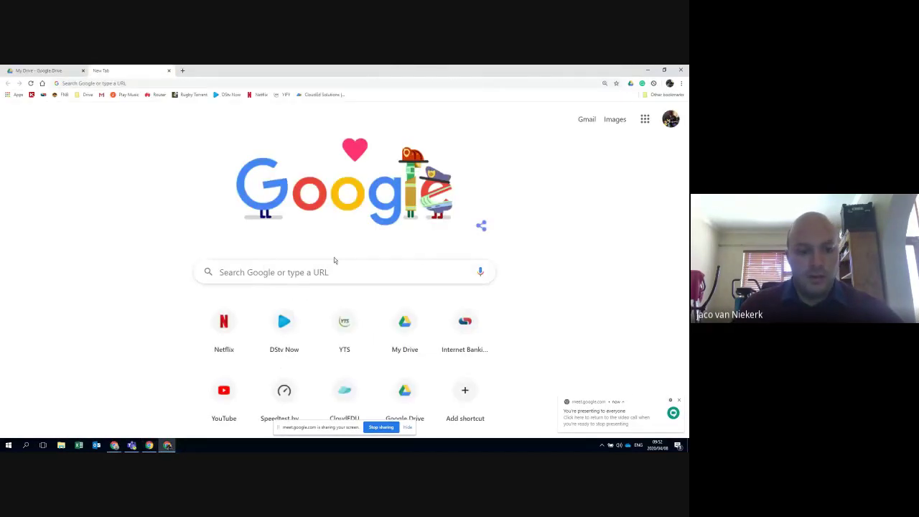
{"action": "key", "text": "F11"}
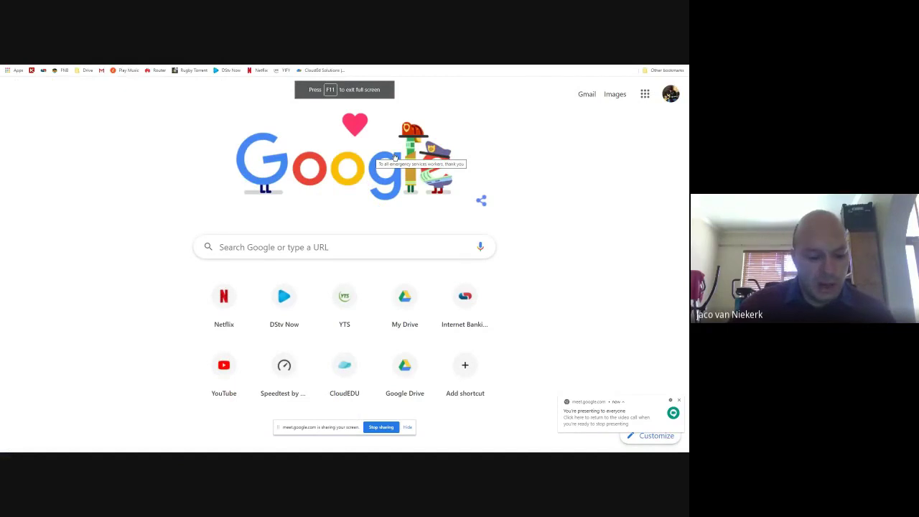
{"action": "key", "text": "F11"}
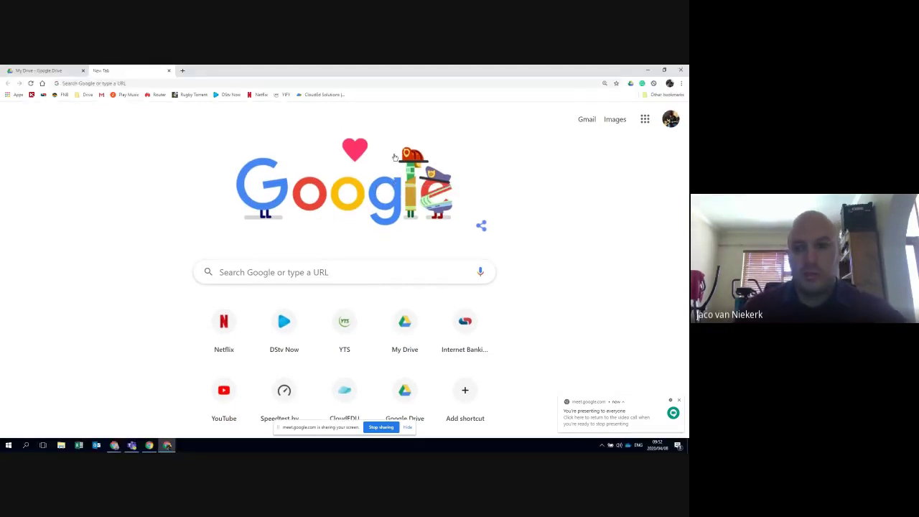
{"action": "left_click", "coordinate": [645, 120]}
{"action": "scroll", "coordinate": [626, 228], "scroll_direction": "down", "scroll_amount": 3}
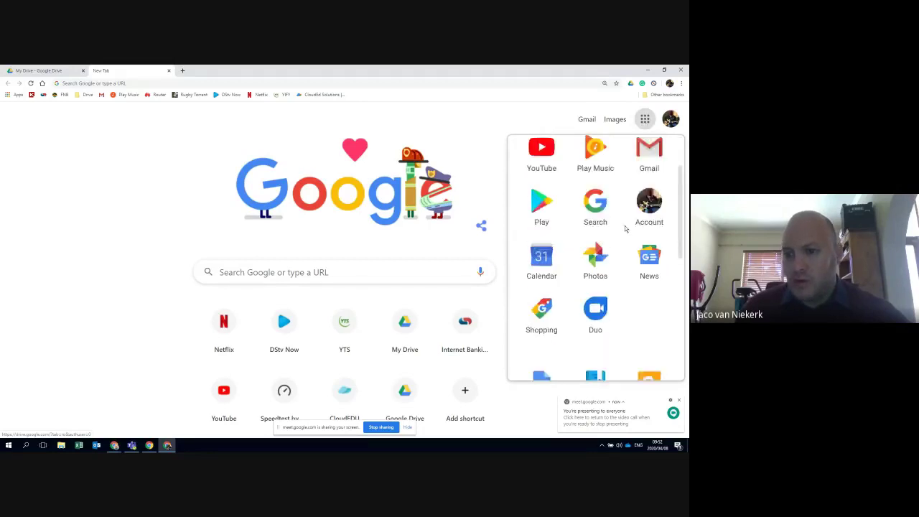
{"action": "scroll", "coordinate": [622, 241], "scroll_direction": "down", "scroll_amount": 3}
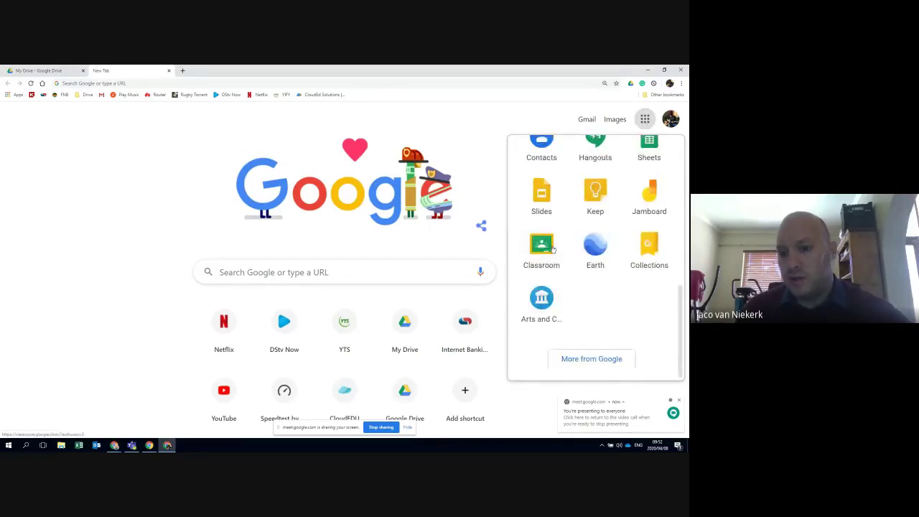
Go to classroom.google.com to reach the Classes page
{"action": "left_click", "coordinate": [317, 83]}
{"action": "type", "text": "cla"}
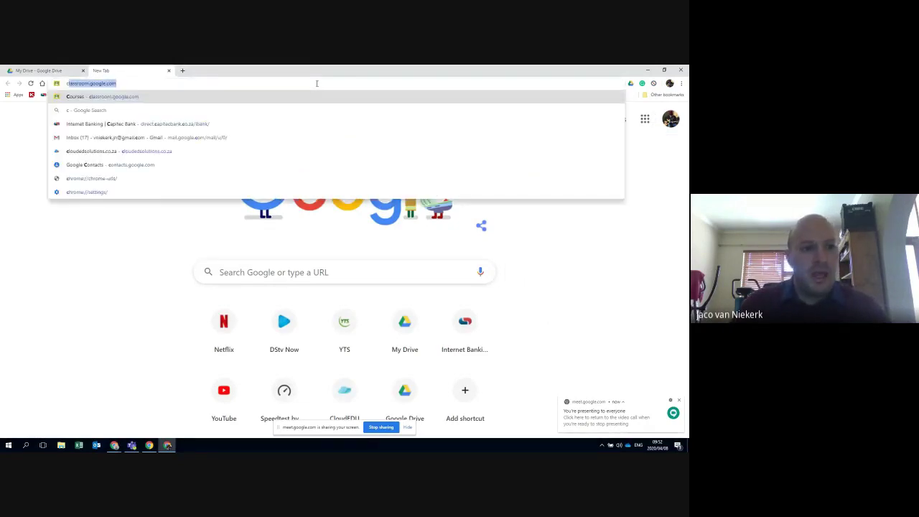
{"action": "type", "text": "ss"}
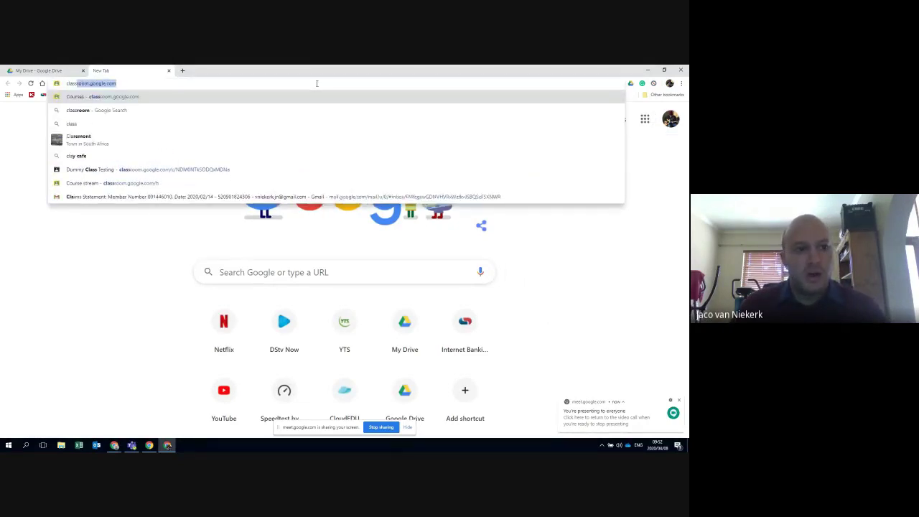
{"action": "type", "text": "room.goo"}
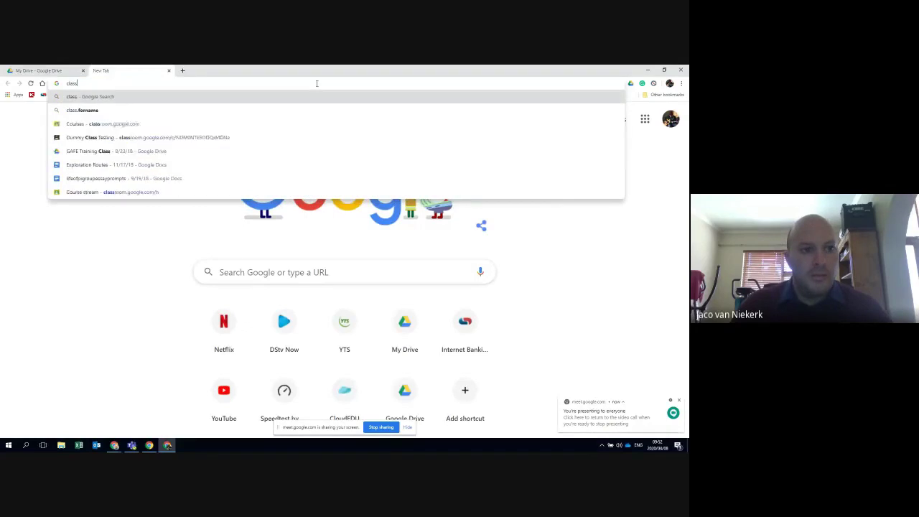
{"action": "type", "text": "gl"}
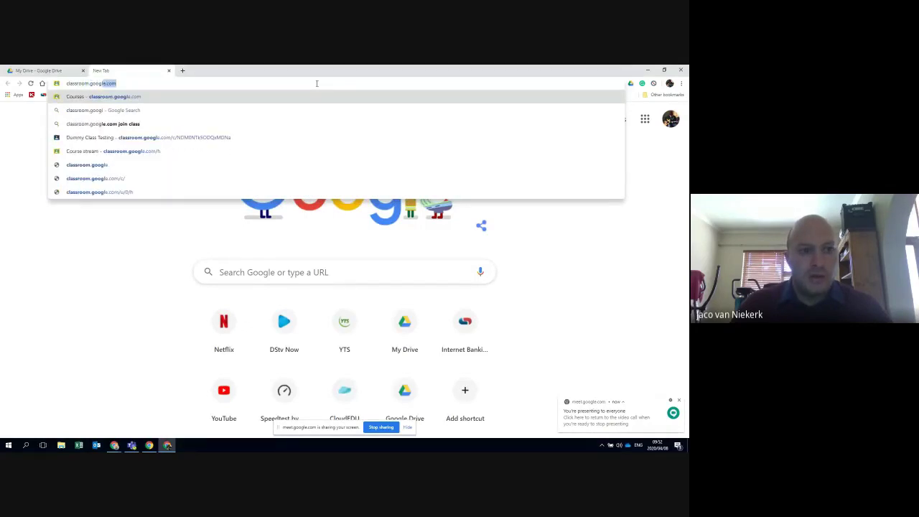
{"action": "type", "text": "e.com"}
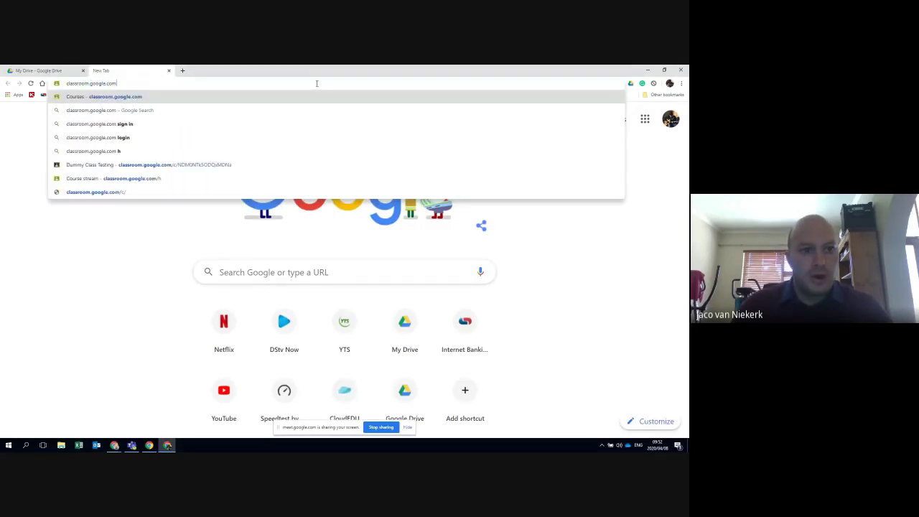
{"action": "key", "text": "Return"}
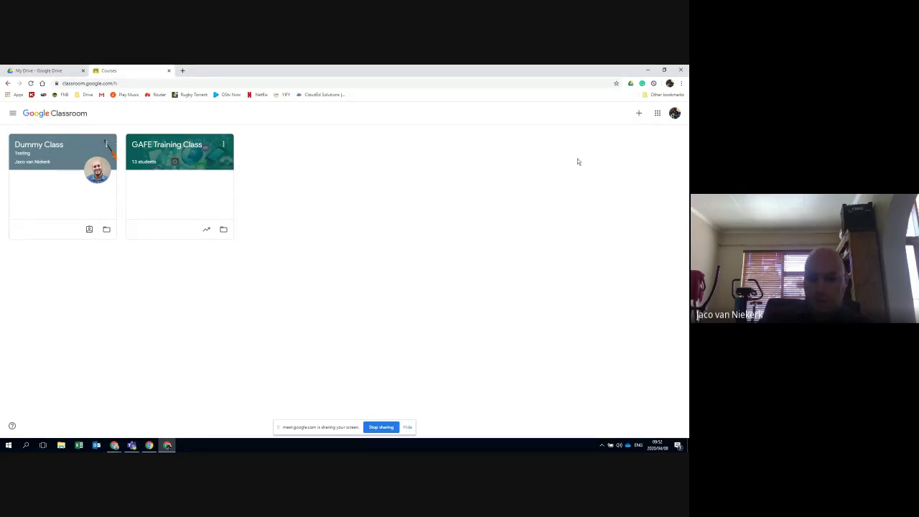
Zoom to 125%, go full screen, and start a new class past the personal-use notice
{"action": "key", "text": "ctrl+plus"}
{"action": "key", "text": "ctrl+plus"}
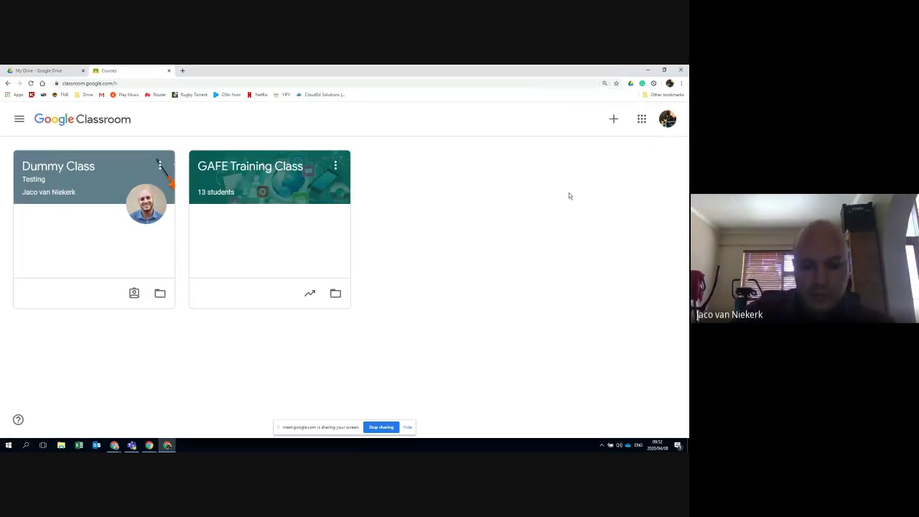
{"action": "key", "text": "F11"}
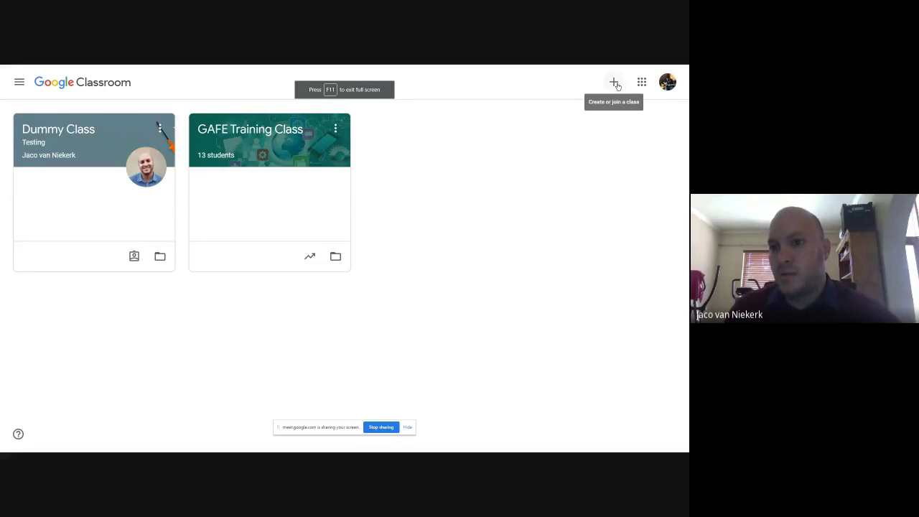
{"action": "left_click", "coordinate": [615, 83]}
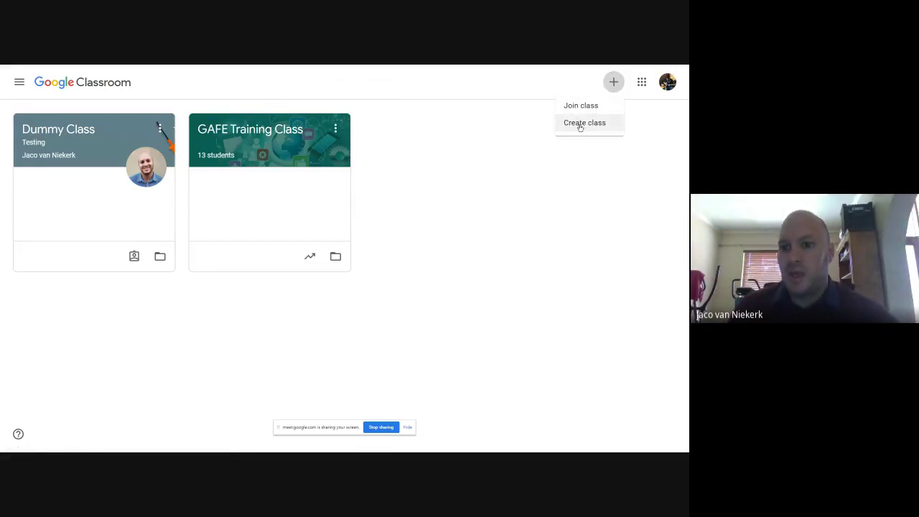
{"action": "left_click", "coordinate": [583, 128]}
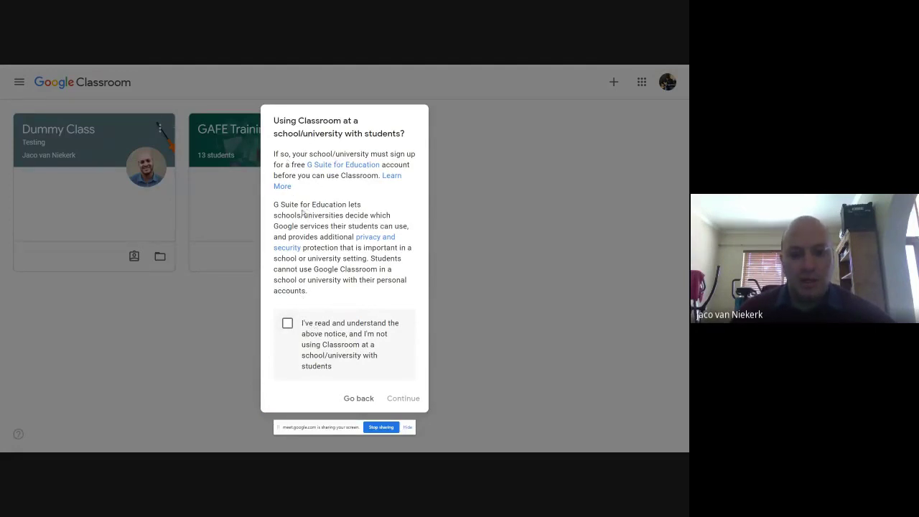
{"action": "left_click", "coordinate": [288, 324]}
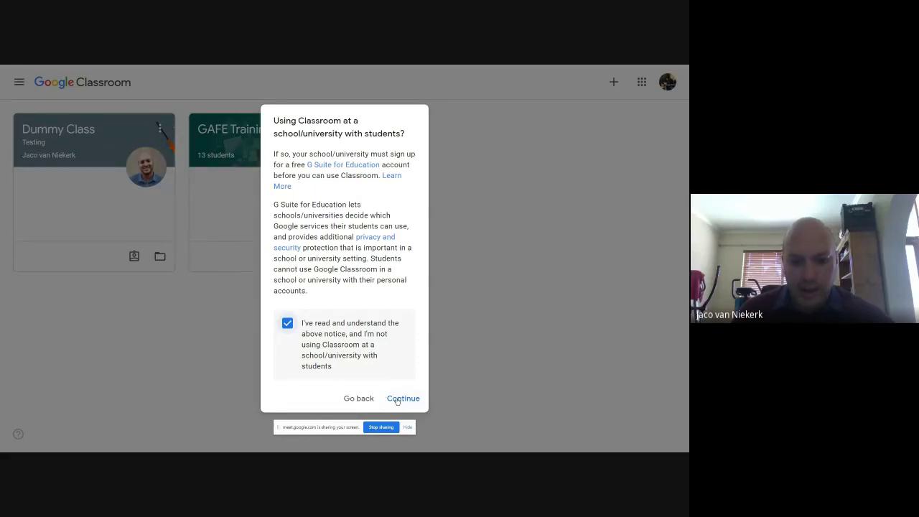
{"action": "left_click", "coordinate": [397, 400]}
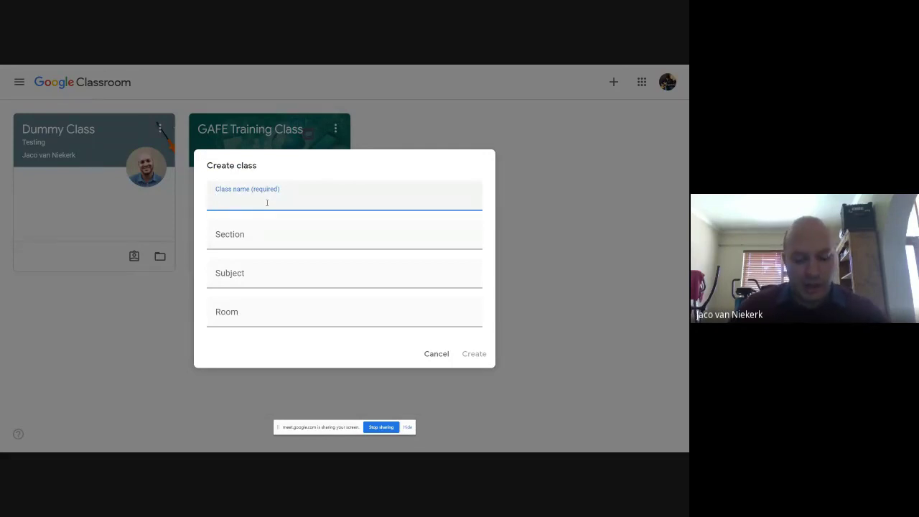
Name the class 'Grade 12 English' and create it
{"action": "type", "text": "Grade 12"}
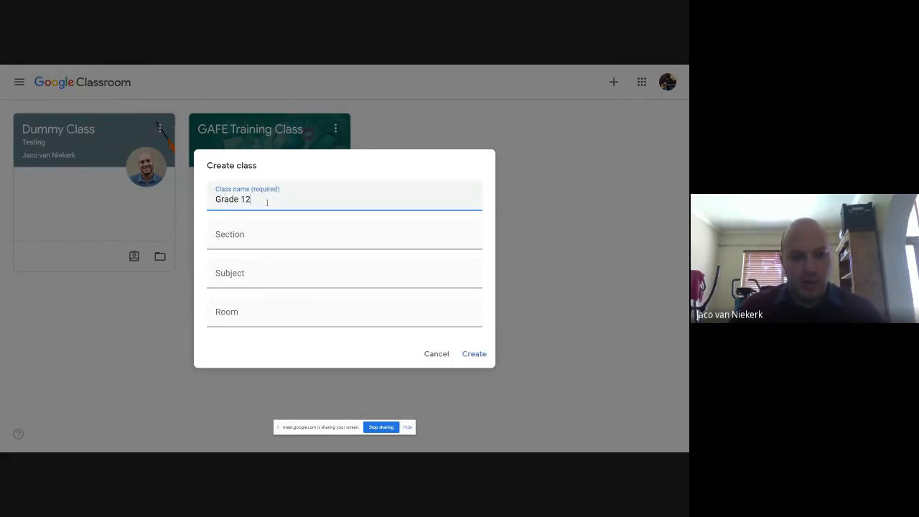
{"action": "type", "text": " English"}
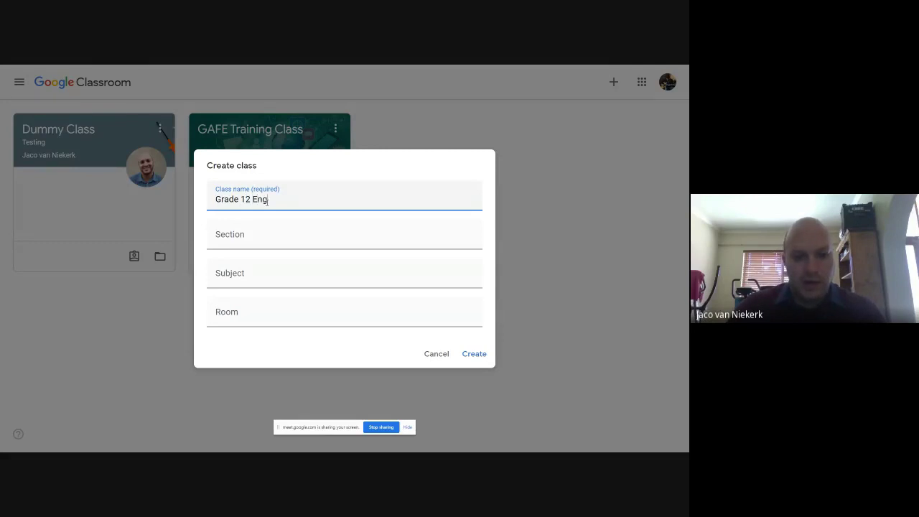
{"action": "key", "text": "Tab"}
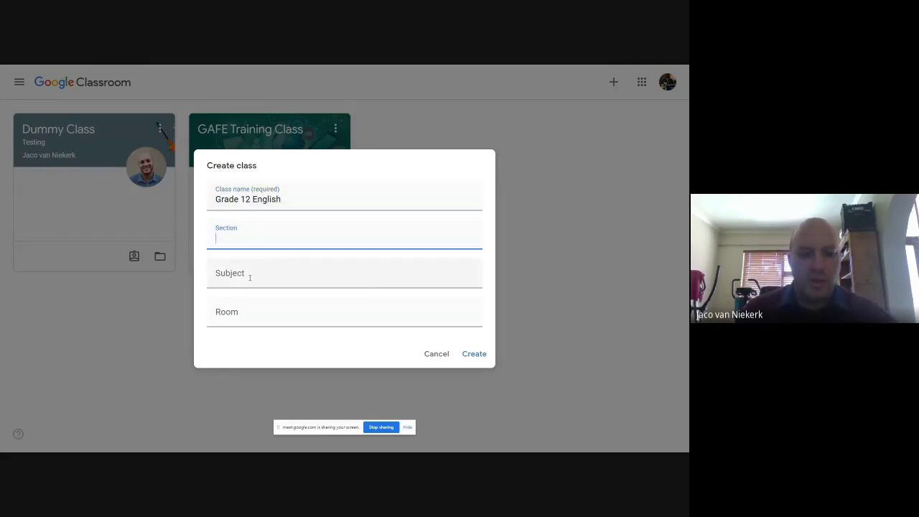
{"action": "left_click", "coordinate": [250, 277]}
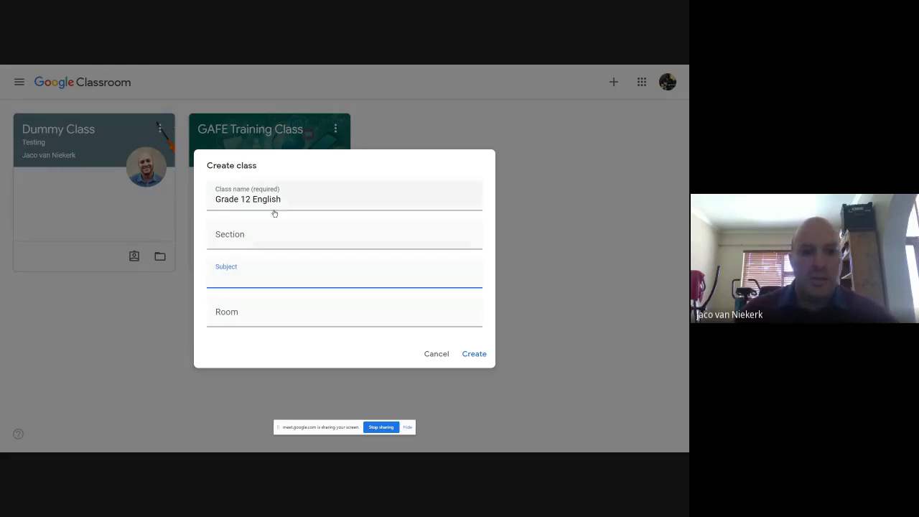
{"action": "left_click", "coordinate": [296, 202]}
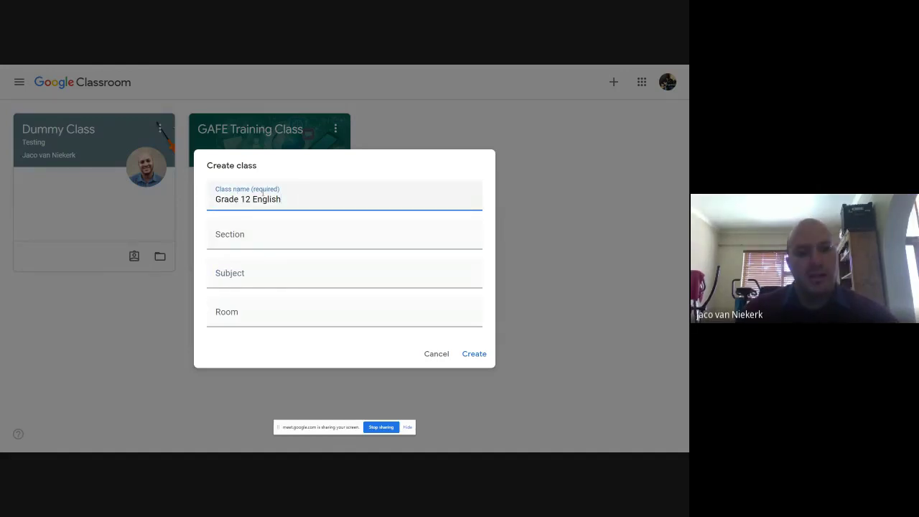
{"action": "left_click", "coordinate": [474, 354]}
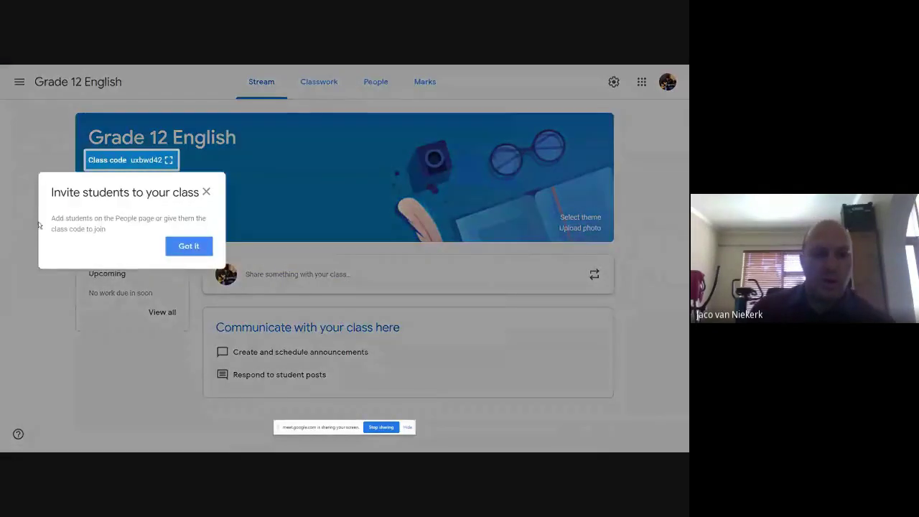
Dismiss the invite-students tip with 'Got it' and deselect the class code
{"action": "left_click", "coordinate": [189, 249]}
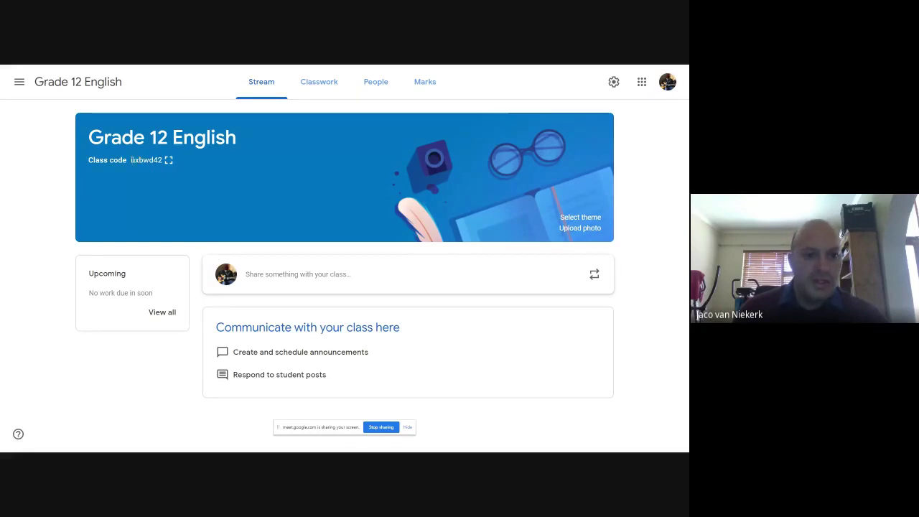
{"action": "left_click", "coordinate": [159, 163]}
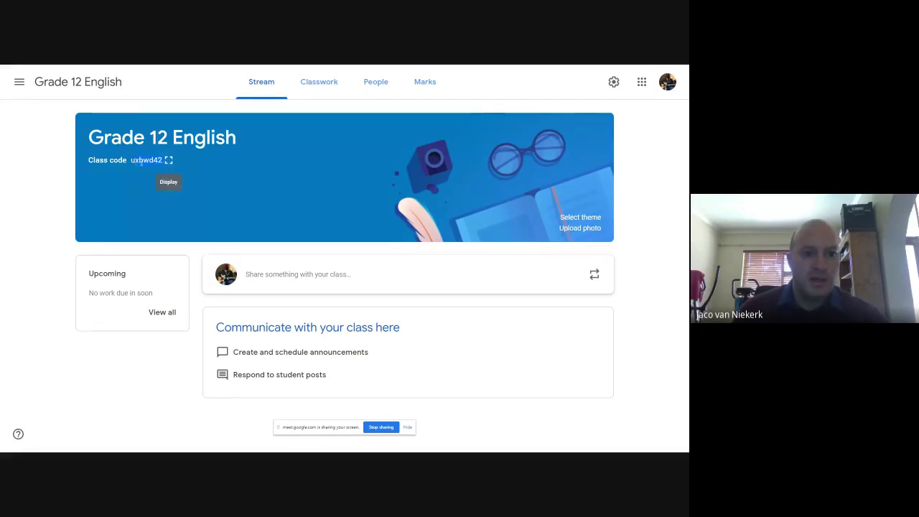
{"action": "left_click", "coordinate": [168, 160]}
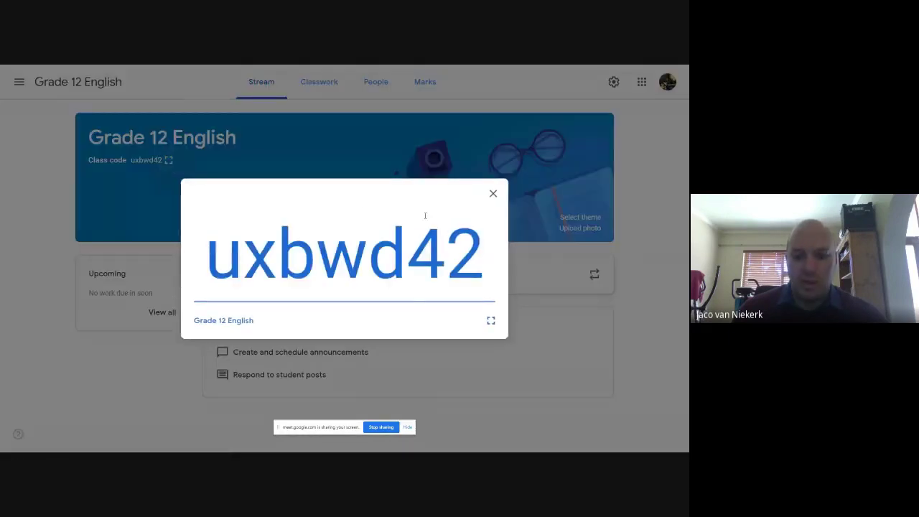
{"action": "left_click", "coordinate": [493, 194]}
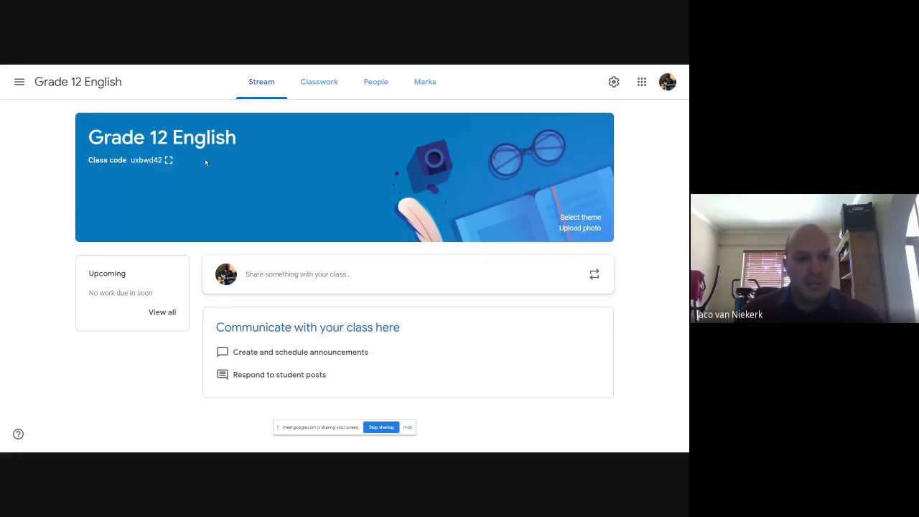
{"action": "double_click", "coordinate": [153, 160]}
{"action": "left_click", "coordinate": [206, 163]}
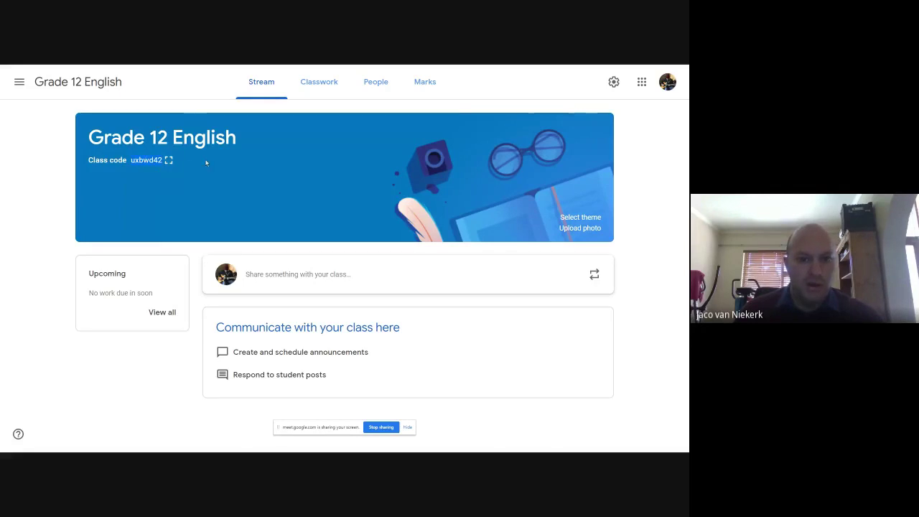
{"action": "left_click", "coordinate": [138, 160]}
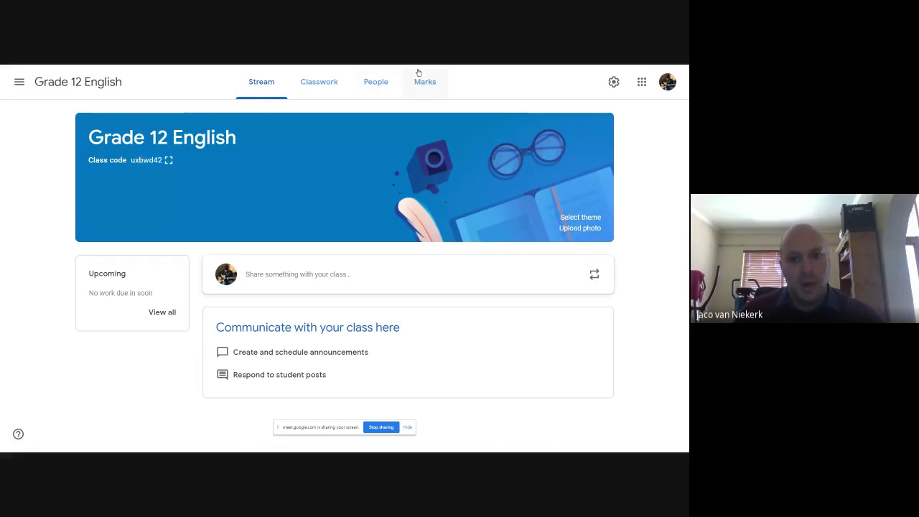
Open the People page and cancel the Invite students dialog
{"action": "left_click", "coordinate": [380, 84]}
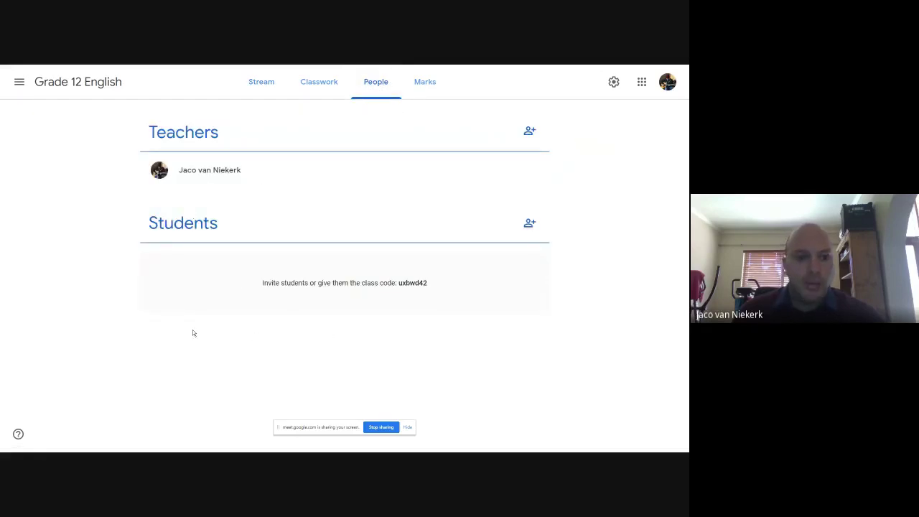
{"action": "left_click", "coordinate": [530, 223]}
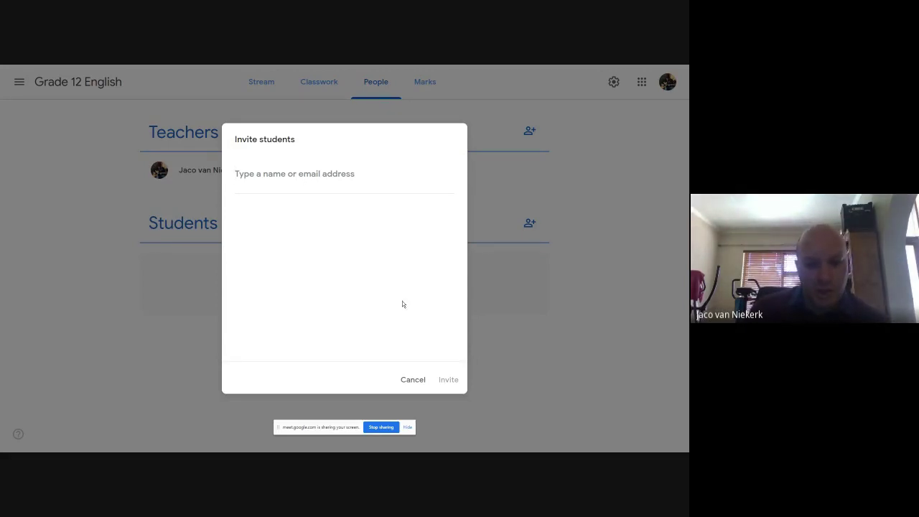
{"action": "left_click", "coordinate": [413, 381]}
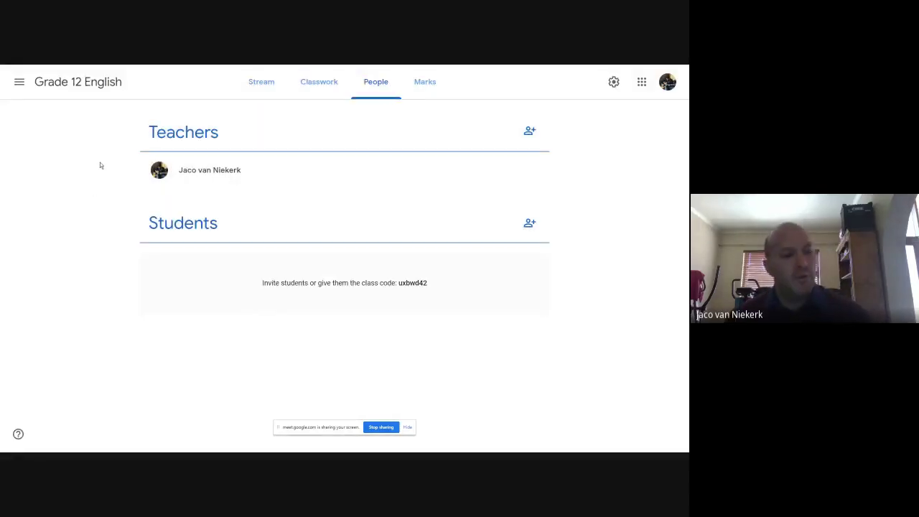
Try inviting a co-teacher by e-mail, then remove the rejected address and cancel
{"action": "left_click", "coordinate": [530, 132]}
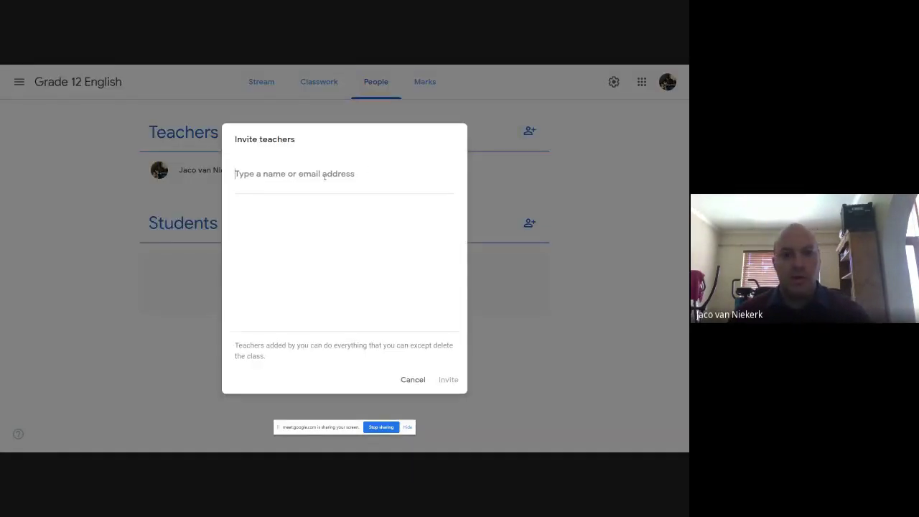
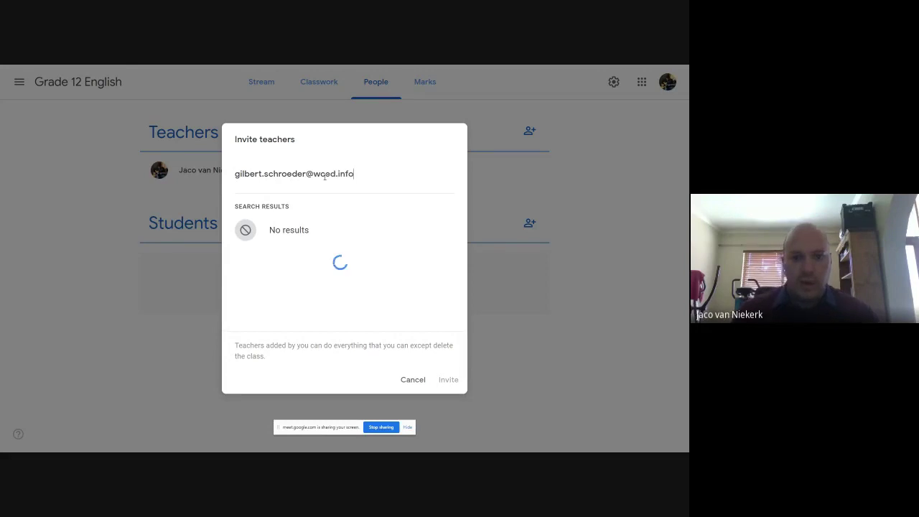
{"action": "left_click", "coordinate": [302, 235]}
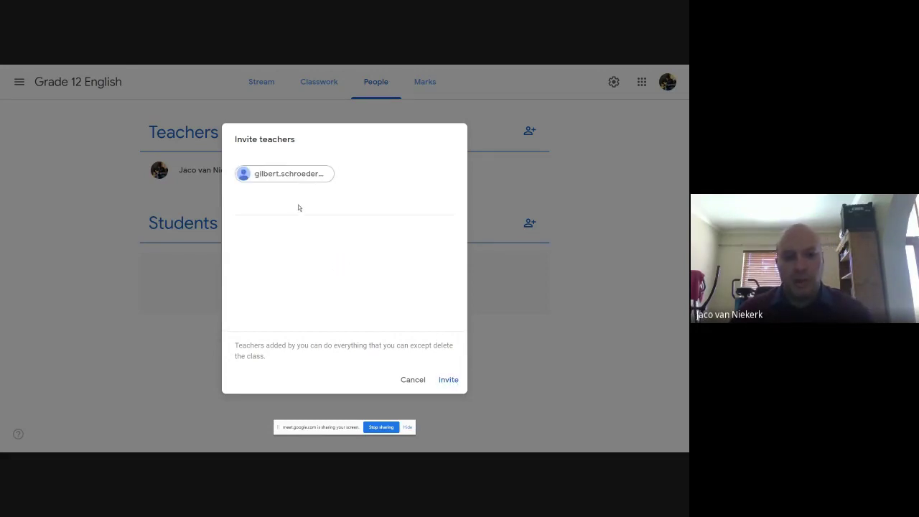
{"action": "left_click", "coordinate": [448, 380]}
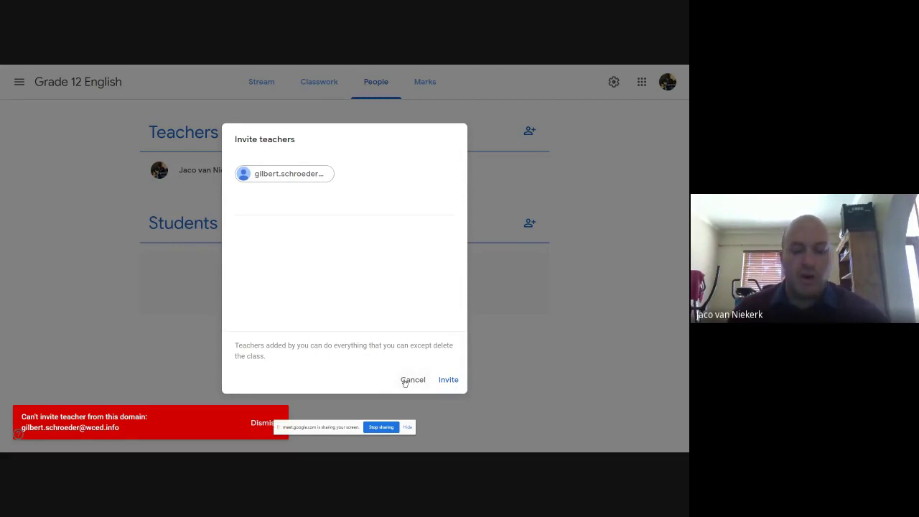
{"action": "mouse_move", "coordinate": [298, 177]}
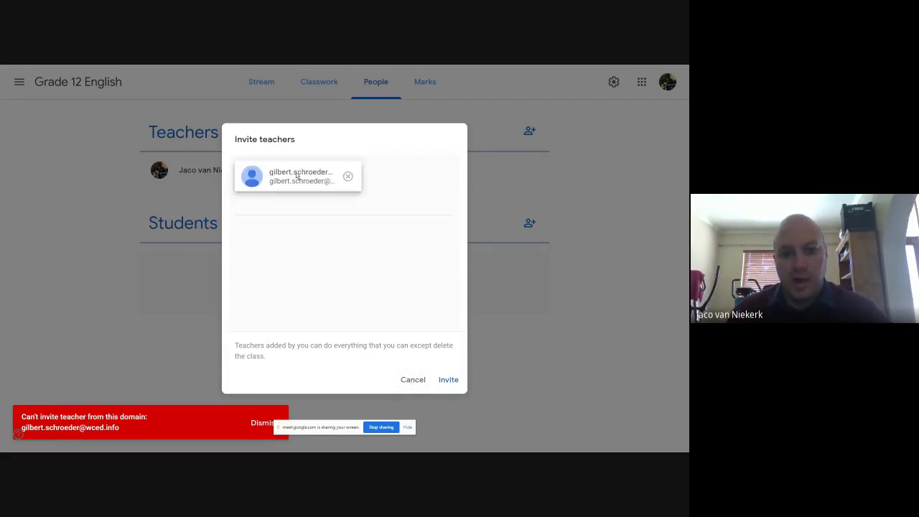
{"action": "left_click", "coordinate": [348, 176]}
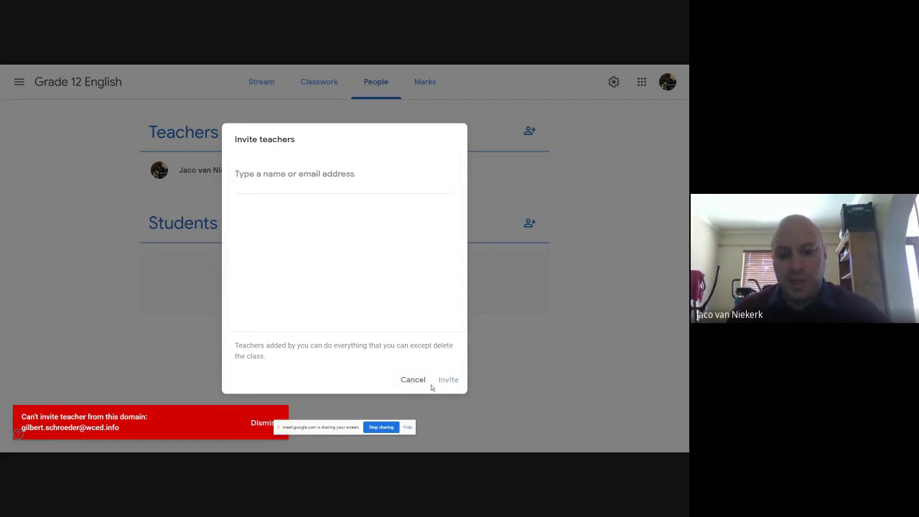
{"action": "left_click", "coordinate": [415, 383]}
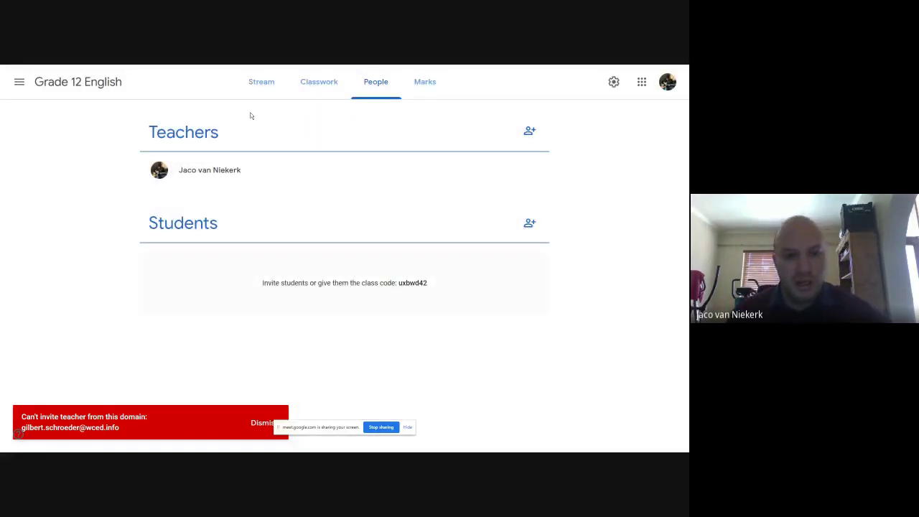
Start a Stream announcement for Grade 12 English only, with GAFE Training Class unchecked, to all students
{"action": "left_click", "coordinate": [262, 82]}
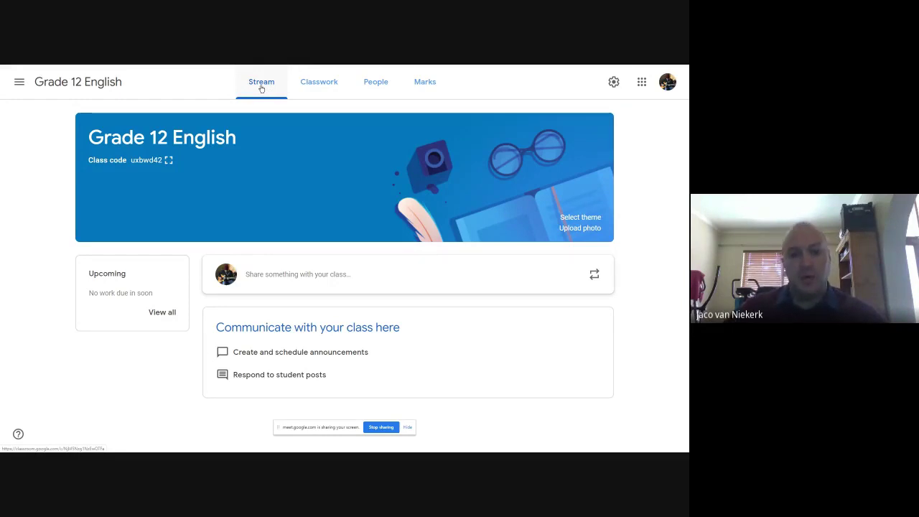
{"action": "left_click", "coordinate": [305, 281]}
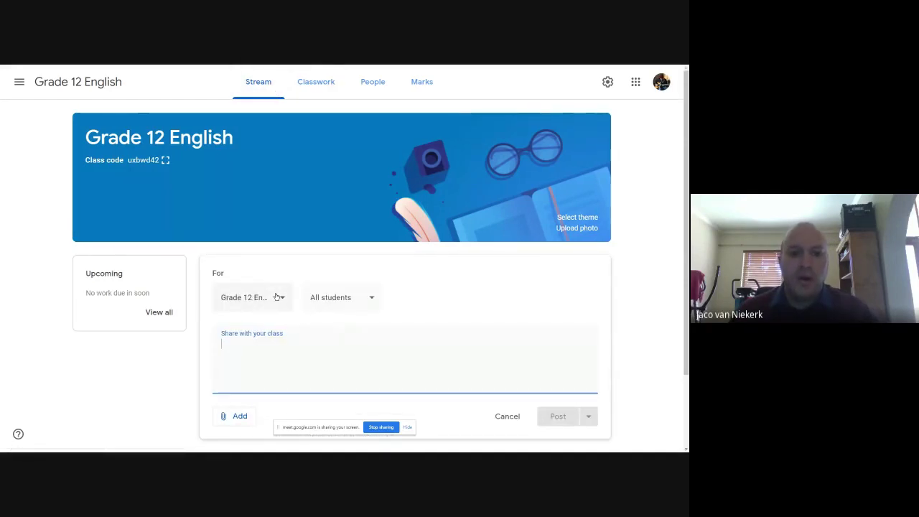
{"action": "left_click", "coordinate": [277, 296]}
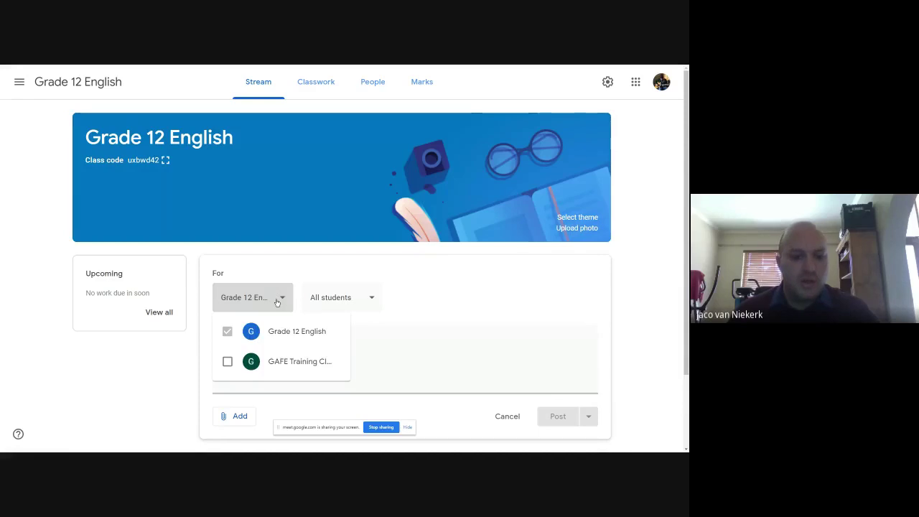
{"action": "left_click", "coordinate": [277, 302]}
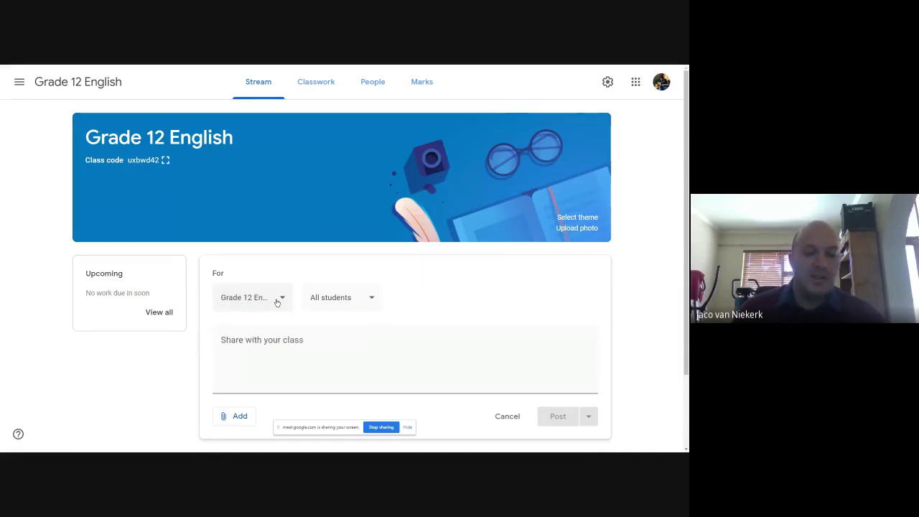
{"action": "left_click", "coordinate": [277, 302]}
{"action": "left_click", "coordinate": [227, 362]}
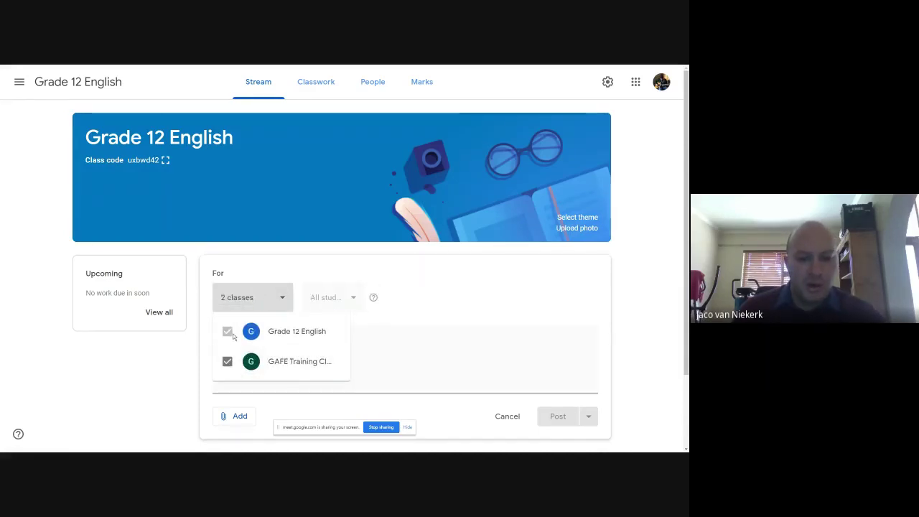
{"action": "left_click", "coordinate": [227, 362]}
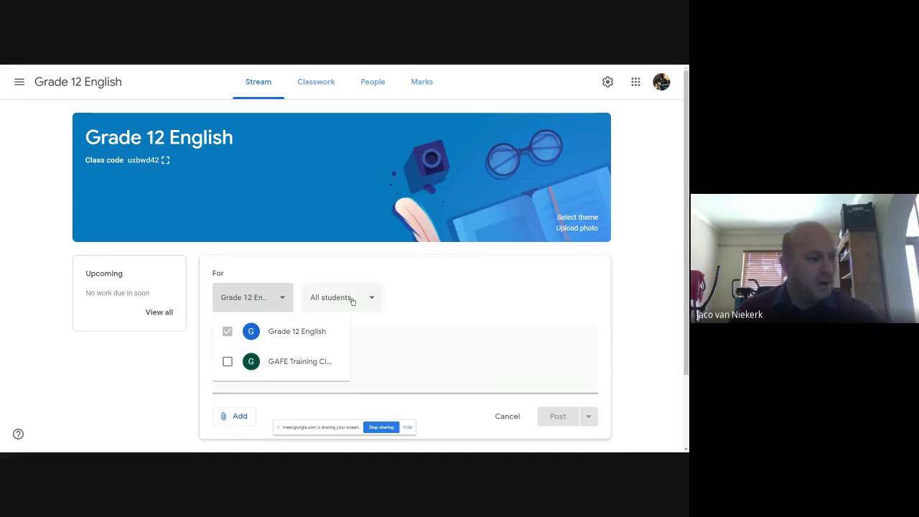
{"action": "left_click", "coordinate": [352, 300]}
{"action": "left_click", "coordinate": [366, 299]}
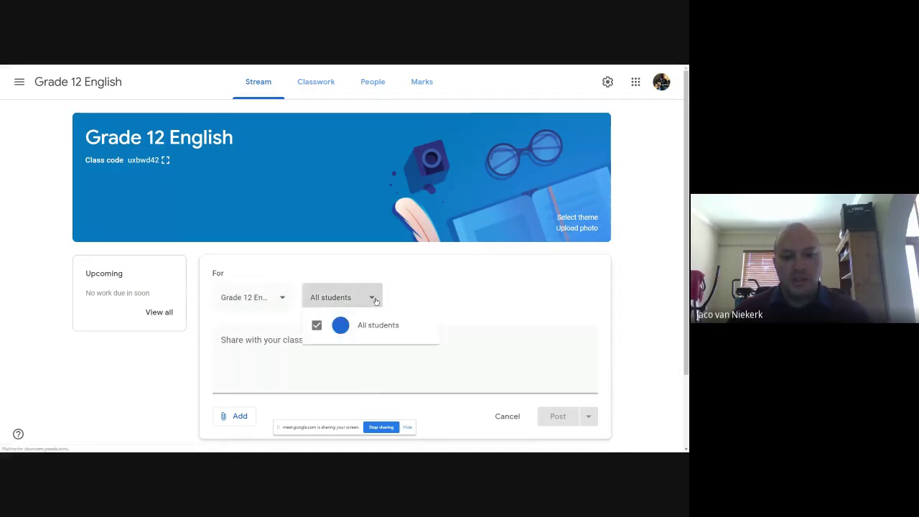
{"action": "left_click", "coordinate": [378, 299]}
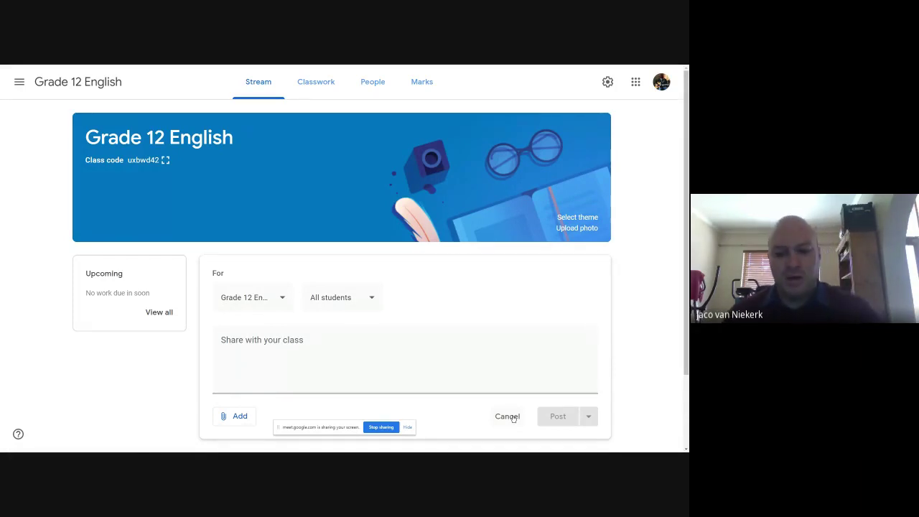
Post the announcement 'Welcome to your new Google Classroom!' and begin a new draft
{"action": "left_click", "coordinate": [301, 350]}
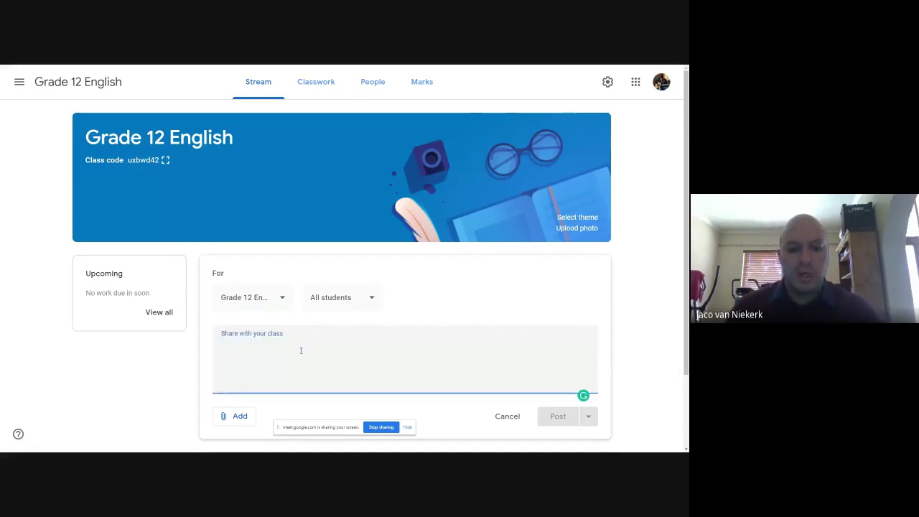
{"action": "type", "text": "HiWelcome ro"}
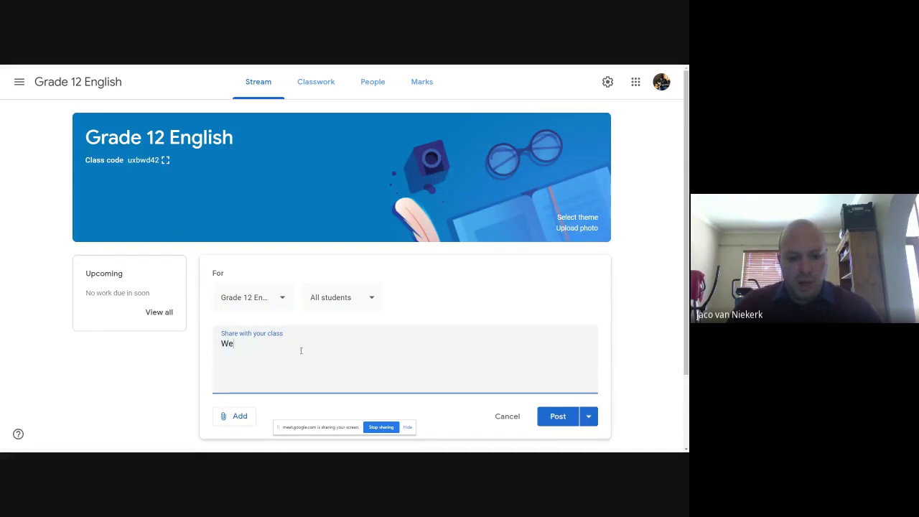
{"action": "key", "text": "BackSpace"}
{"action": "key", "text": "BackSpace"}
{"action": "key", "text": "BackSpace"}
{"action": "type", "text": "to your new Goo"}
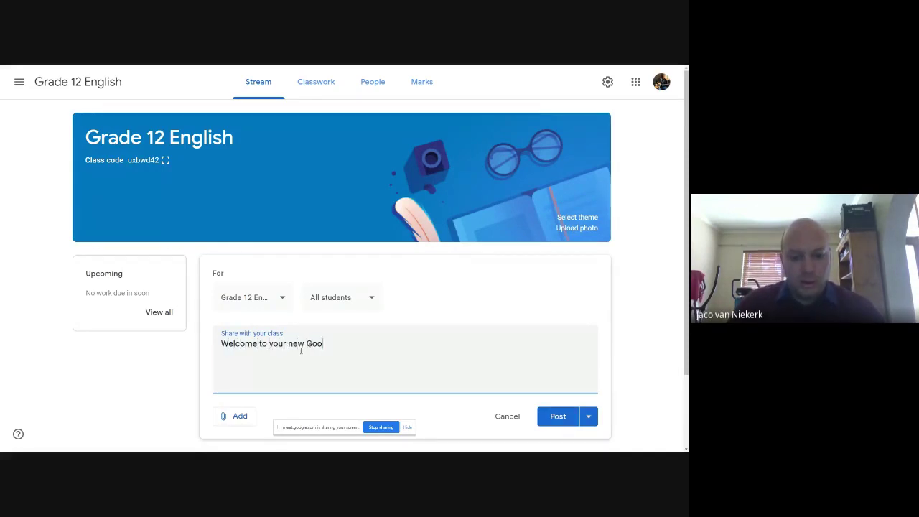
{"action": "type", "text": "gle Classroom!"}
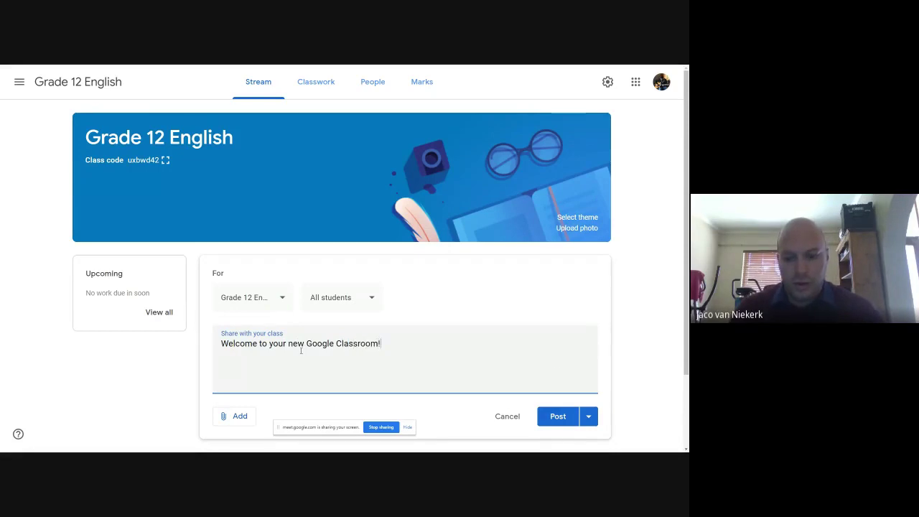
{"action": "left_click", "coordinate": [553, 418]}
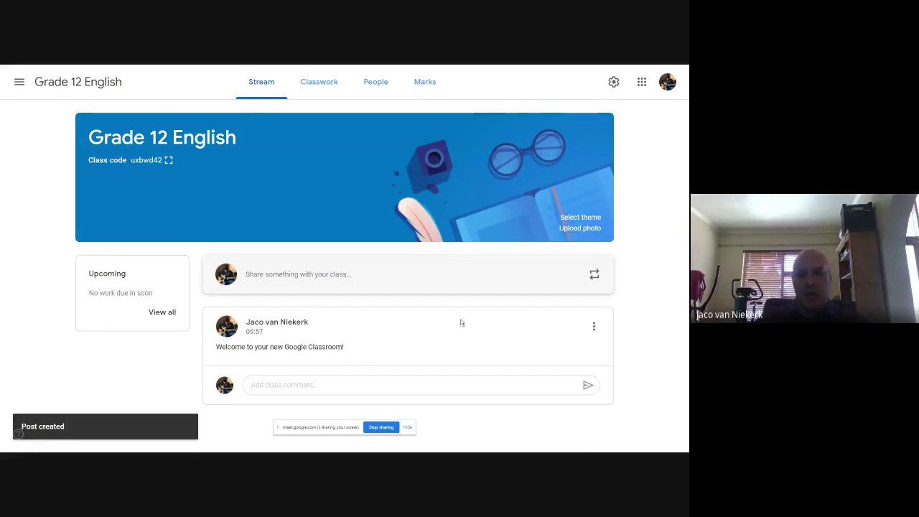
{"action": "left_click", "coordinate": [279, 274]}
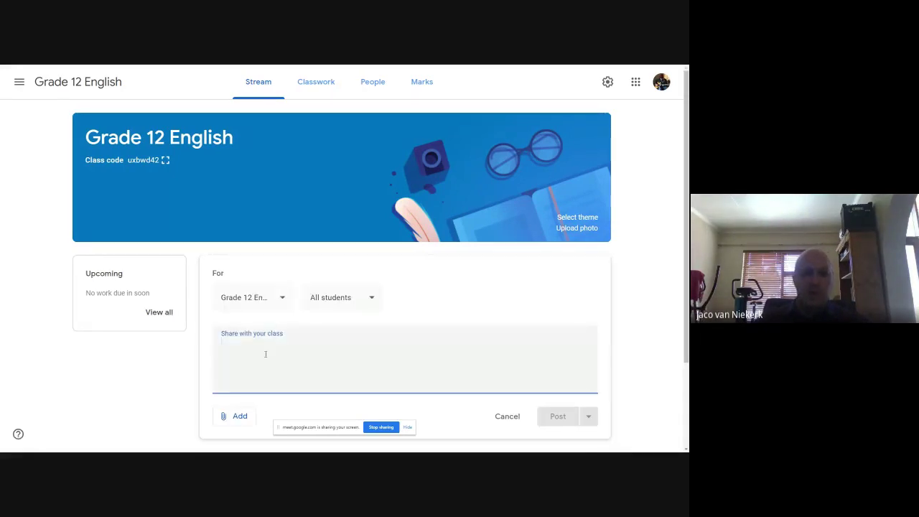
Attach the Google Doc 'Hoe om 'n ontwerpodrag te skryf' from Google Drive's Recent list
{"action": "left_click", "coordinate": [235, 417]}
{"action": "scroll", "coordinate": [365, 362], "scroll_direction": "down", "scroll_amount": 1}
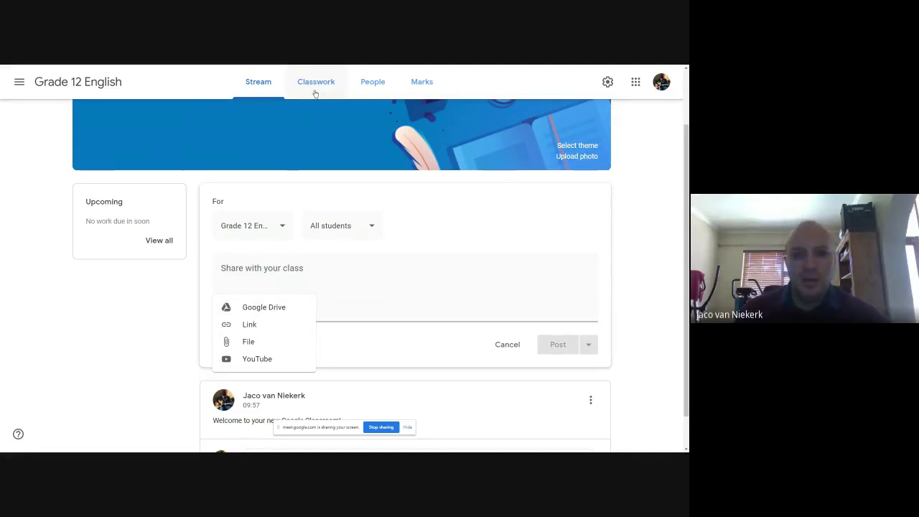
{"action": "left_click", "coordinate": [258, 307]}
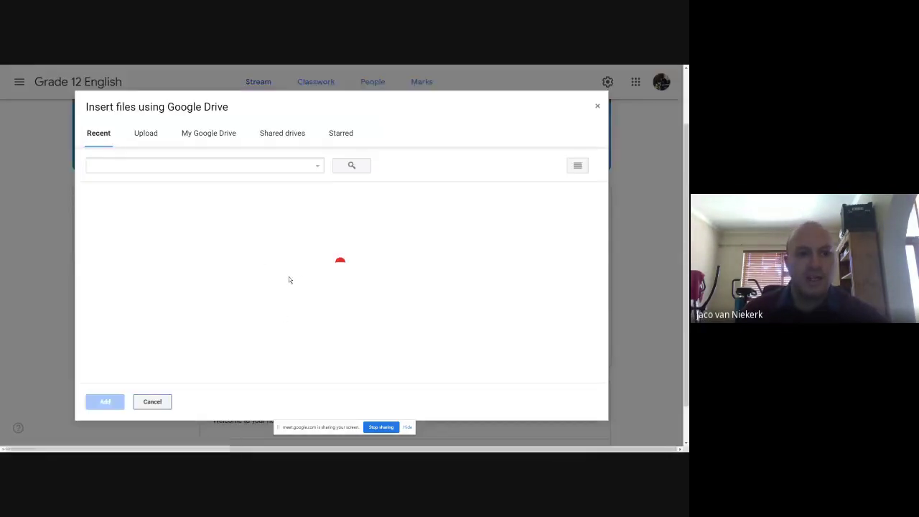
{"action": "scroll", "coordinate": [239, 248], "scroll_direction": "down", "scroll_amount": 3}
{"action": "scroll", "coordinate": [215, 250], "scroll_direction": "up", "scroll_amount": 1}
{"action": "scroll", "coordinate": [183, 253], "scroll_direction": "down", "scroll_amount": 2}
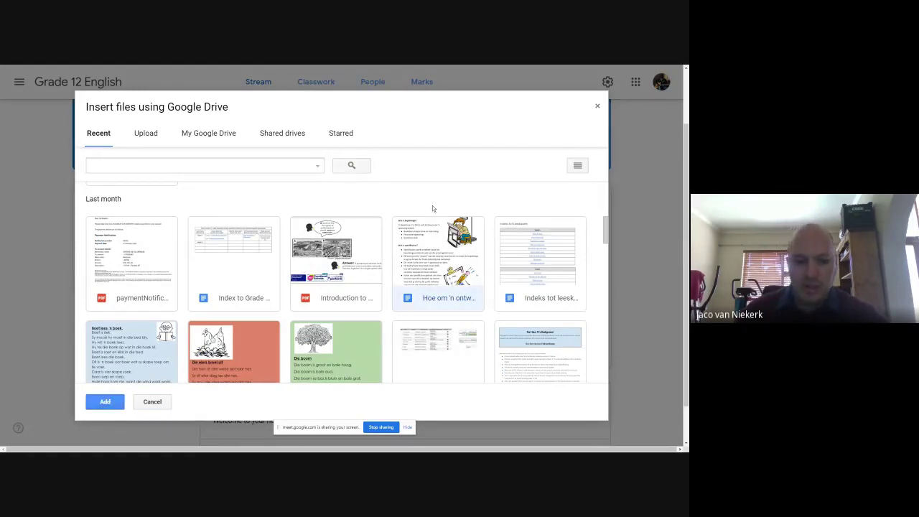
{"action": "scroll", "coordinate": [247, 290], "scroll_direction": "down", "scroll_amount": 1}
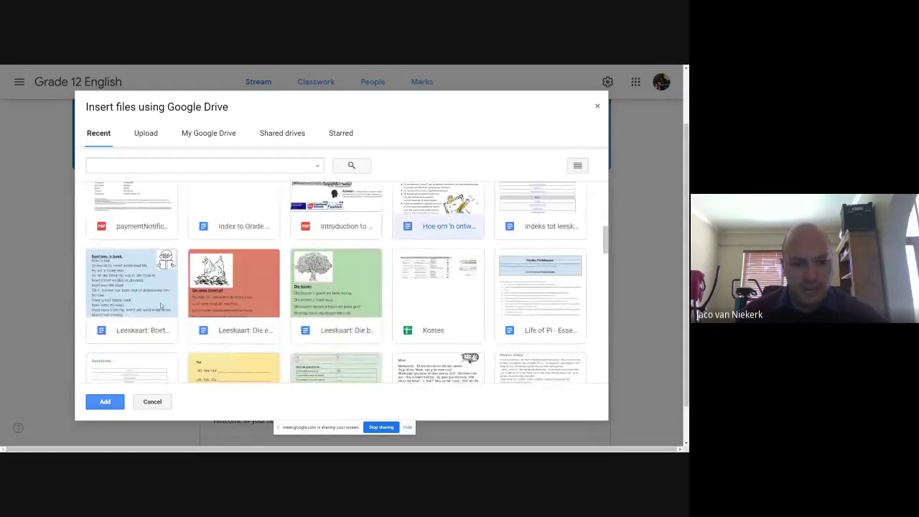
{"action": "scroll", "coordinate": [247, 290], "scroll_direction": "up", "scroll_amount": 1}
{"action": "left_click", "coordinate": [105, 402]}
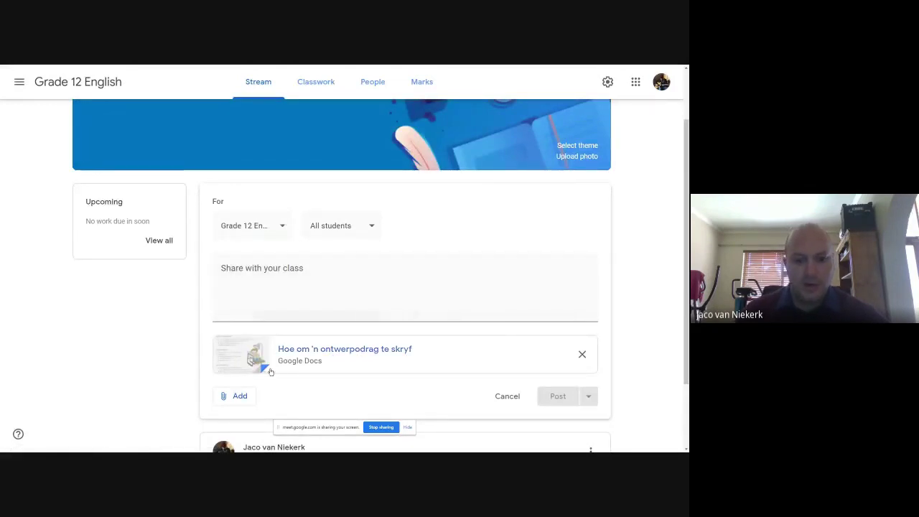
Post 'Please read the following Google Doc and complete the questions.', letting Classroom copy the Doc
{"action": "left_click", "coordinate": [314, 285]}
{"action": "type", "text": "Please"}
{"action": "type", "text": " read a"}
{"action": "type", "text": "he fol"}
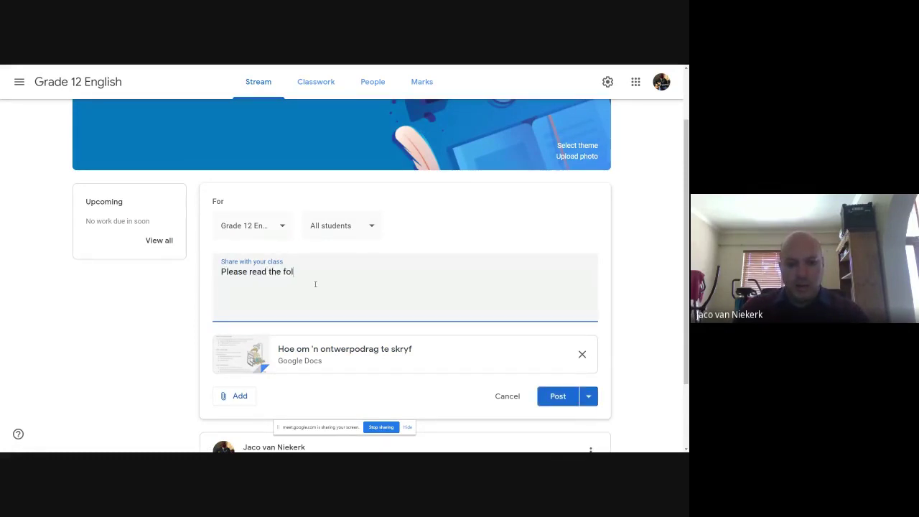
{"action": "type", "text": "lowing Google Doc "}
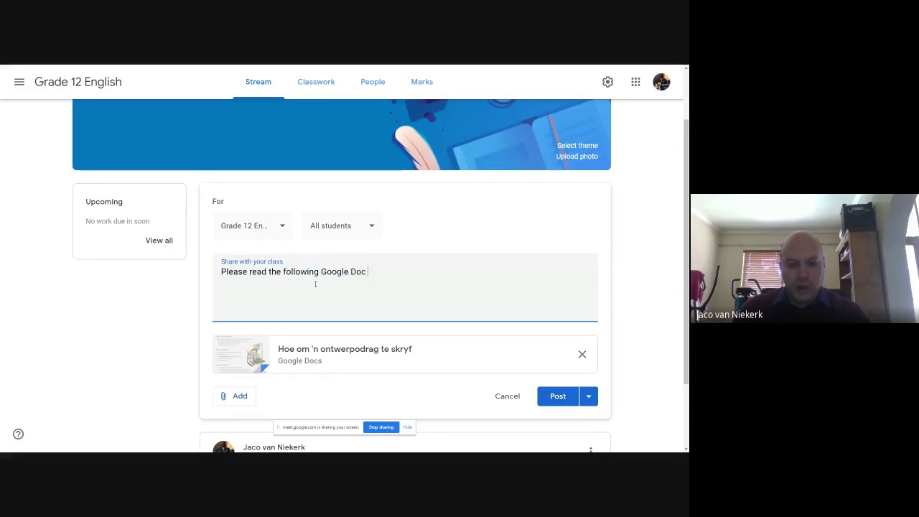
{"action": "type", "text": "and complete "}
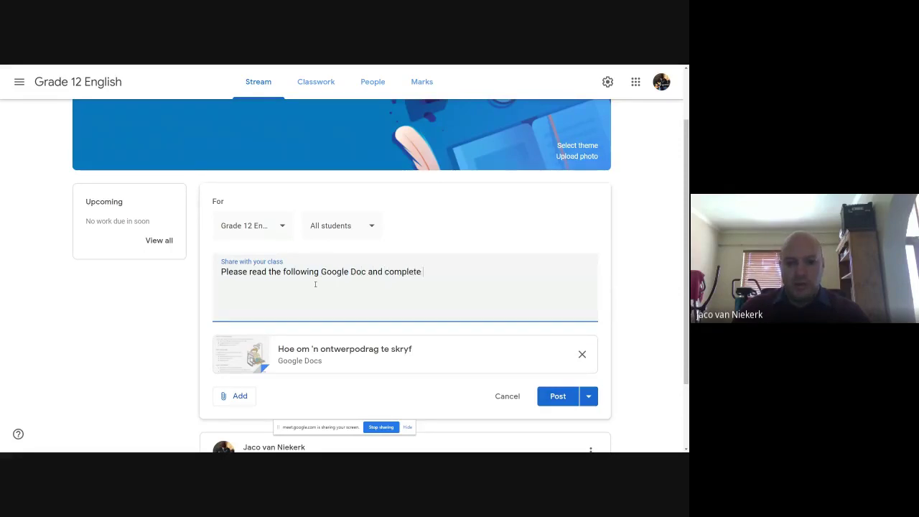
{"action": "type", "text": "the questions."}
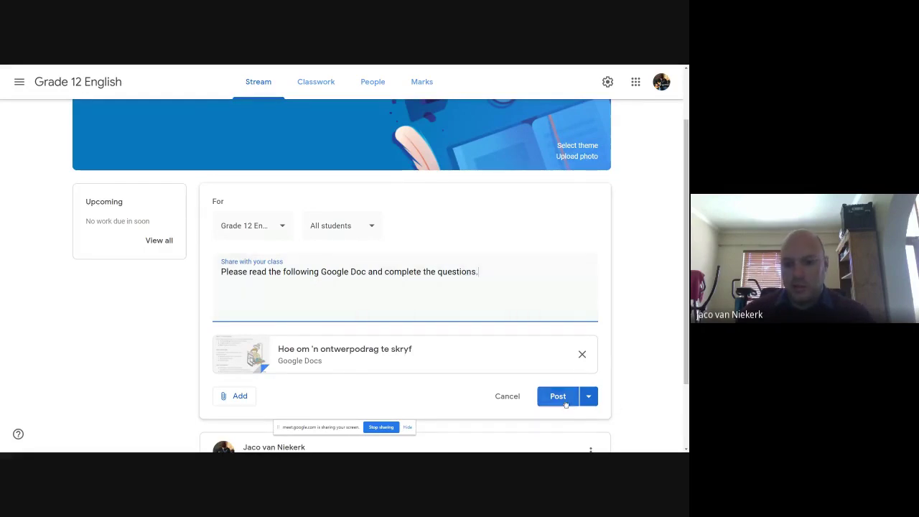
{"action": "left_click", "coordinate": [589, 398]}
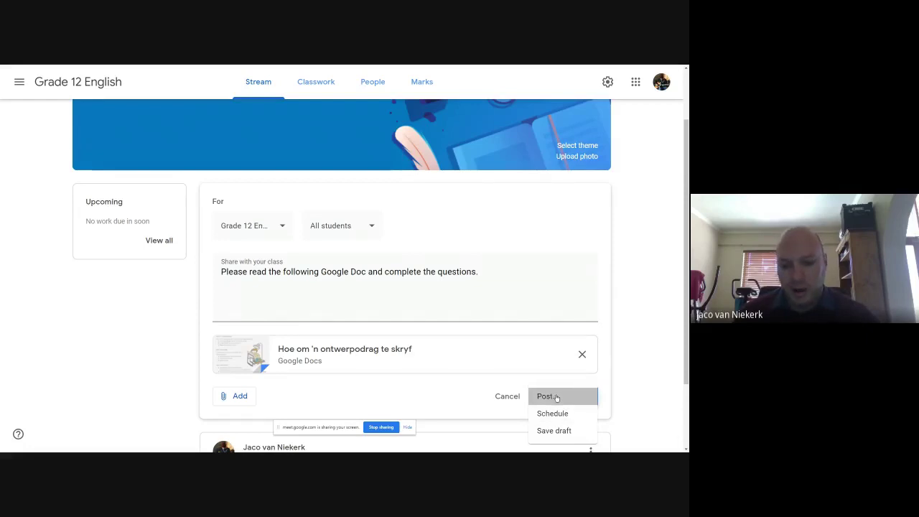
{"action": "left_click", "coordinate": [557, 398]}
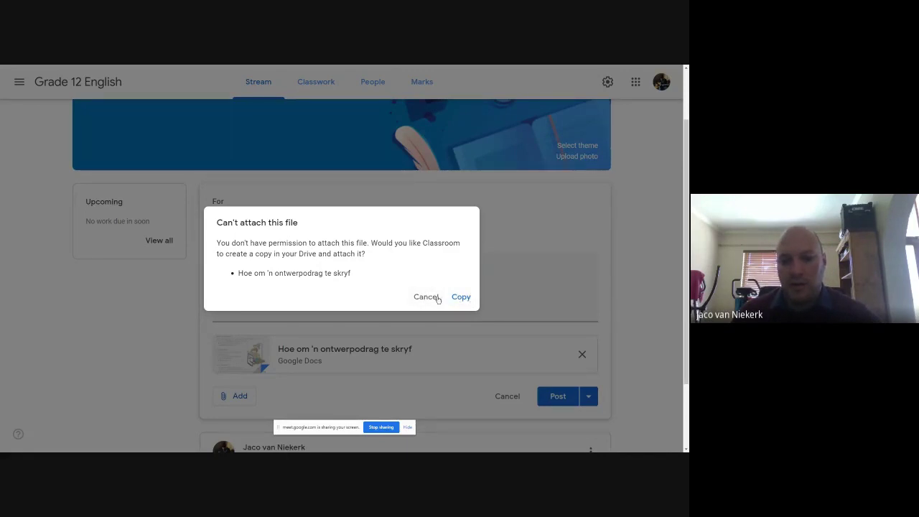
{"action": "left_click", "coordinate": [460, 298]}
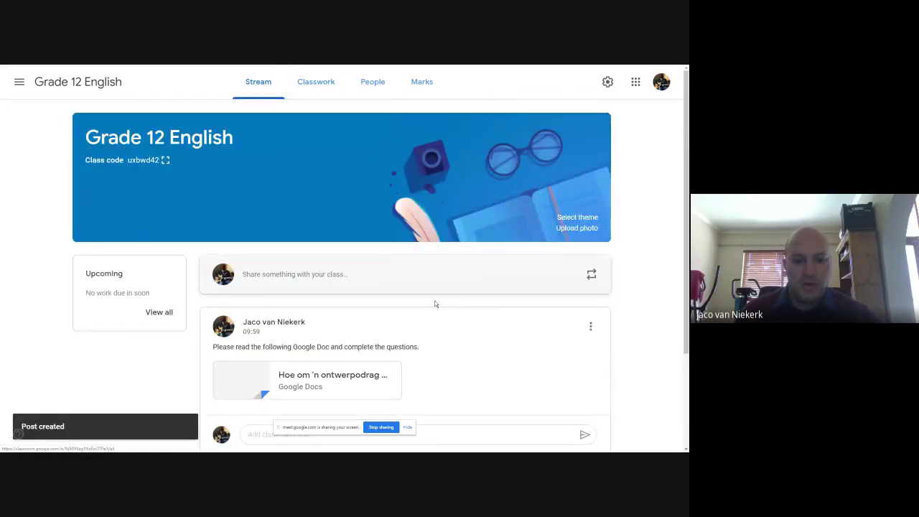
{"action": "scroll", "coordinate": [467, 288], "scroll_direction": "down", "scroll_amount": 2}
{"action": "scroll", "coordinate": [460, 288], "scroll_direction": "up", "scroll_amount": 3}
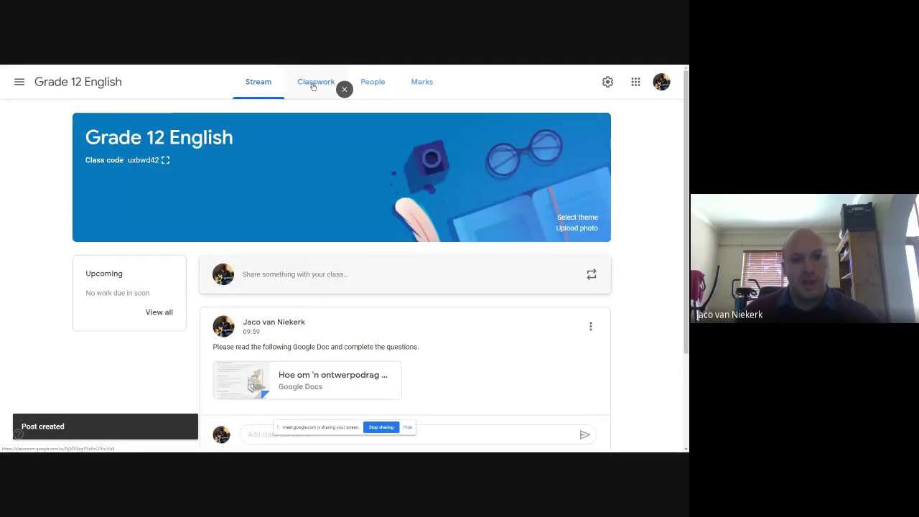
Open Grade 12 English's empty Classwork page and bring up the Create menu of classwork types
{"action": "left_click", "coordinate": [314, 85]}
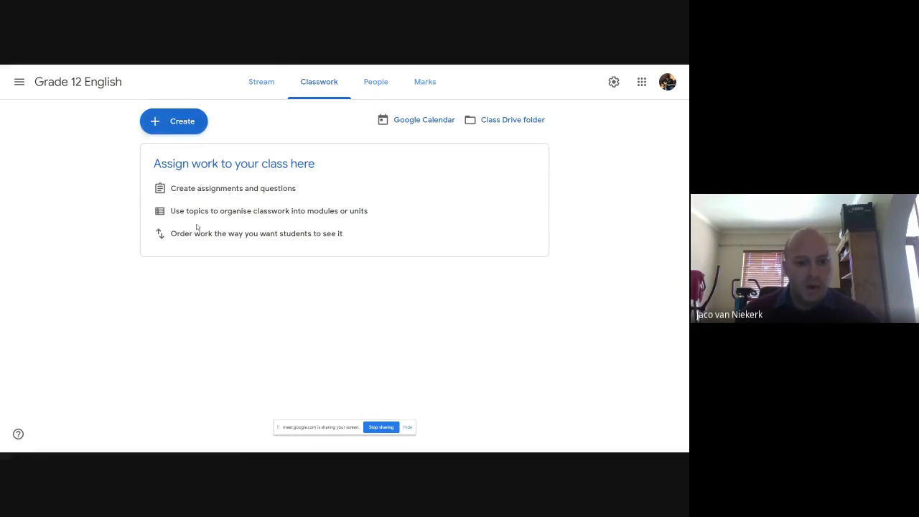
{"action": "left_click", "coordinate": [172, 120]}
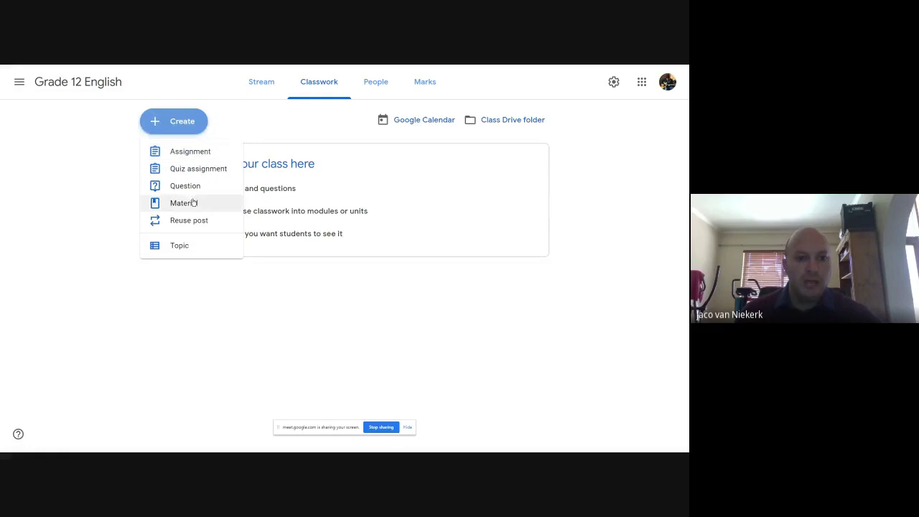
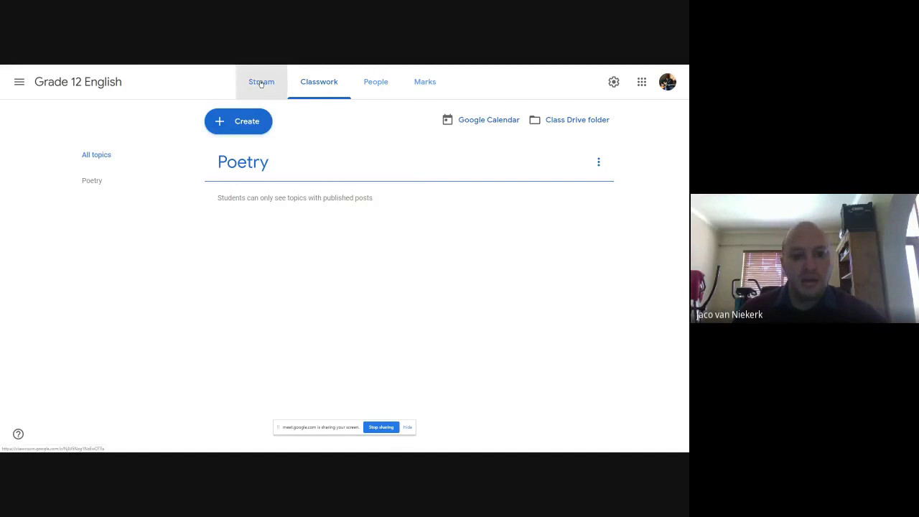
From the Grade 12 English Classwork page, start a new Material post
{"action": "scroll", "coordinate": [374, 305], "scroll_direction": "down", "scroll_amount": 2}
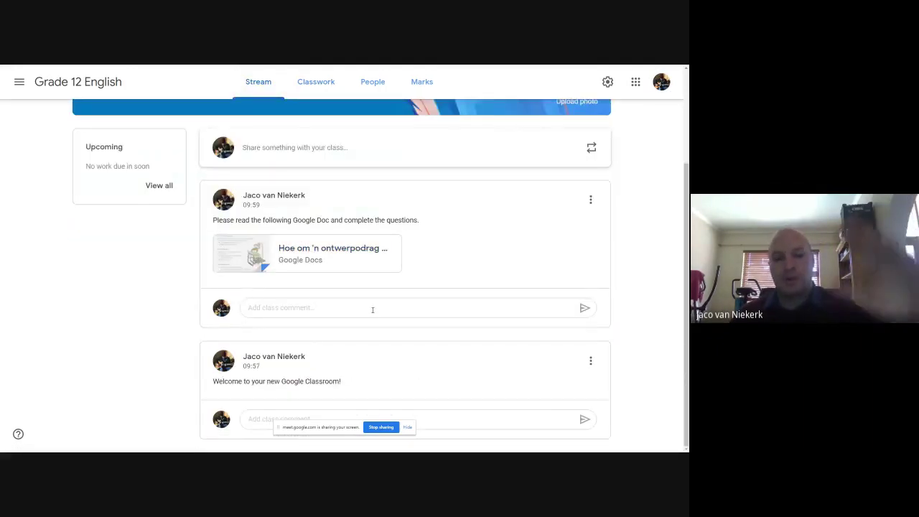
{"action": "left_click", "coordinate": [317, 83]}
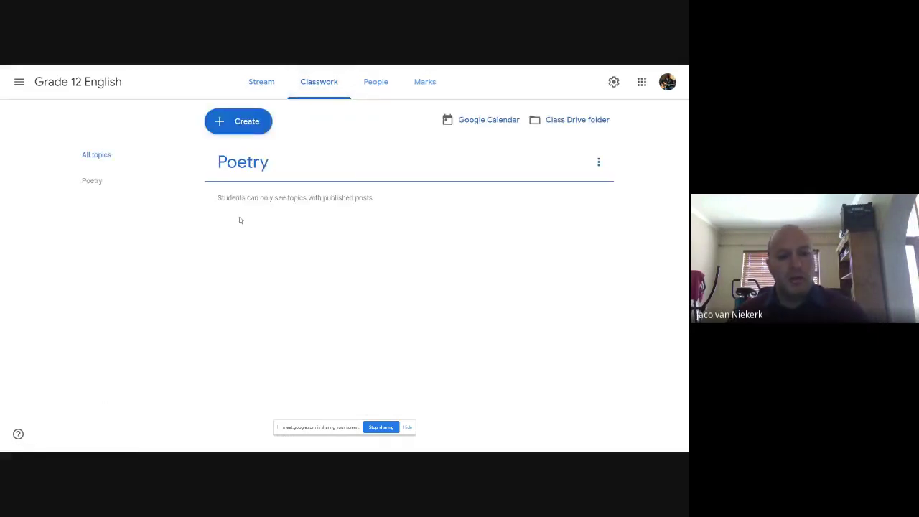
{"action": "left_click", "coordinate": [240, 124]}
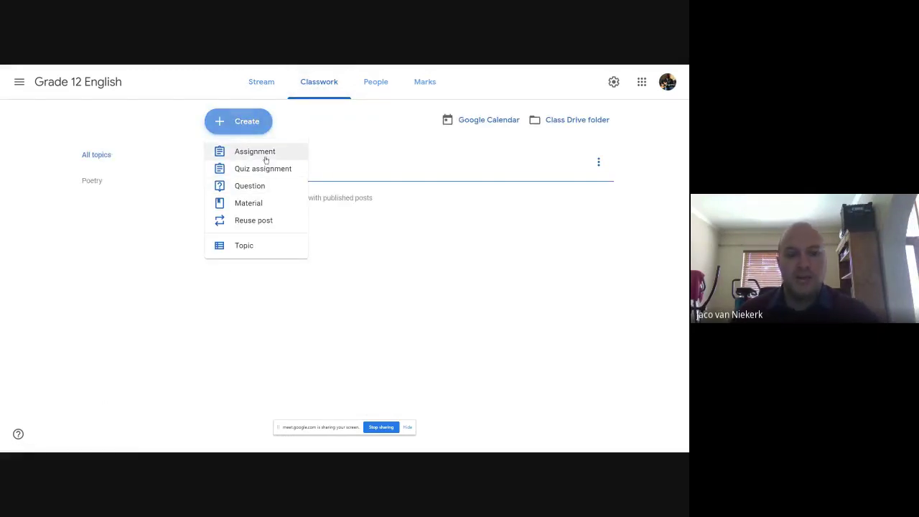
{"action": "left_click", "coordinate": [253, 207]}
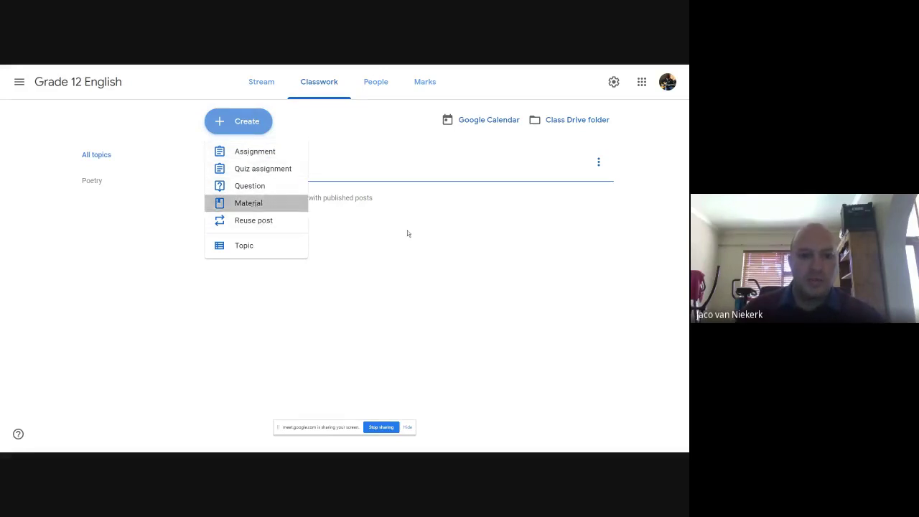
Dismiss the tip and title the new material 'Ontwerp Opdrag'
{"action": "left_click", "coordinate": [93, 173]}
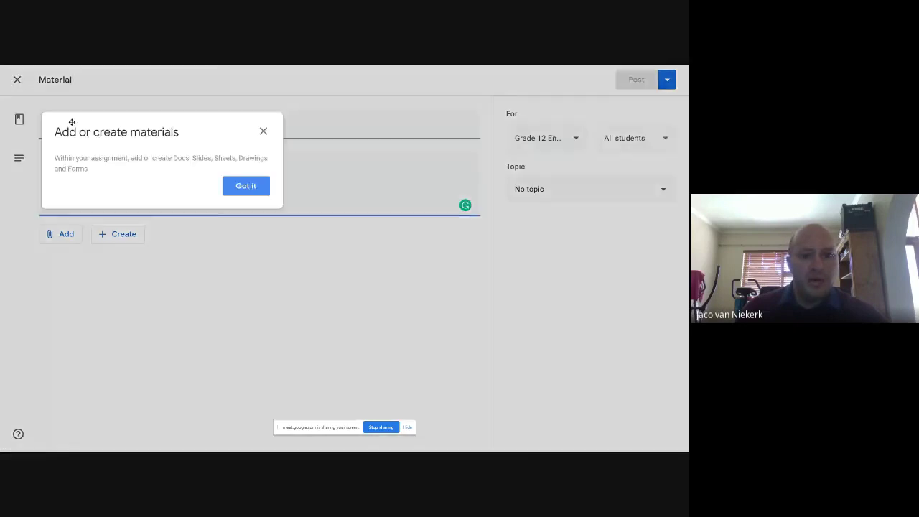
{"action": "left_click", "coordinate": [247, 184]}
{"action": "left_click", "coordinate": [90, 130]}
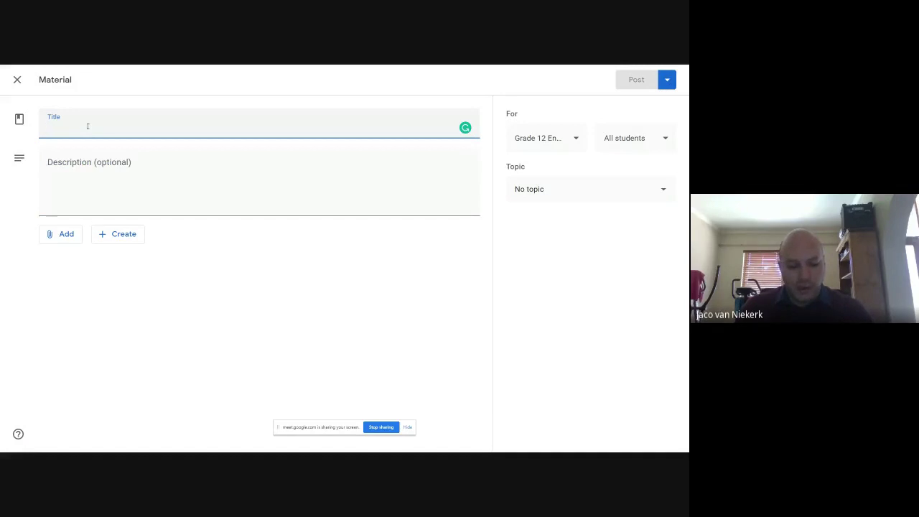
{"action": "type", "text": "Ontwerp"}
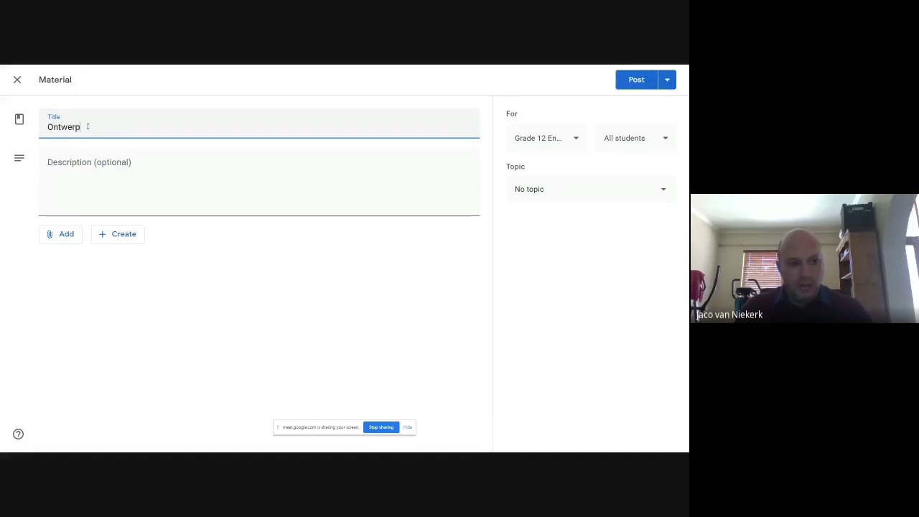
{"action": "type", "text": " Opdrag"}
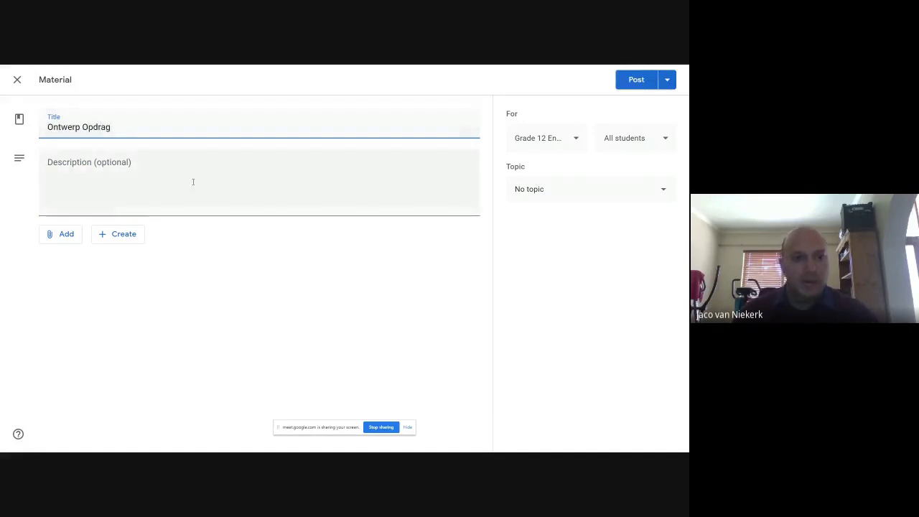
Browse the Add and Create attachment menus and close them without attaching anything
{"action": "left_click", "coordinate": [194, 181]}
{"action": "left_click", "coordinate": [68, 235]}
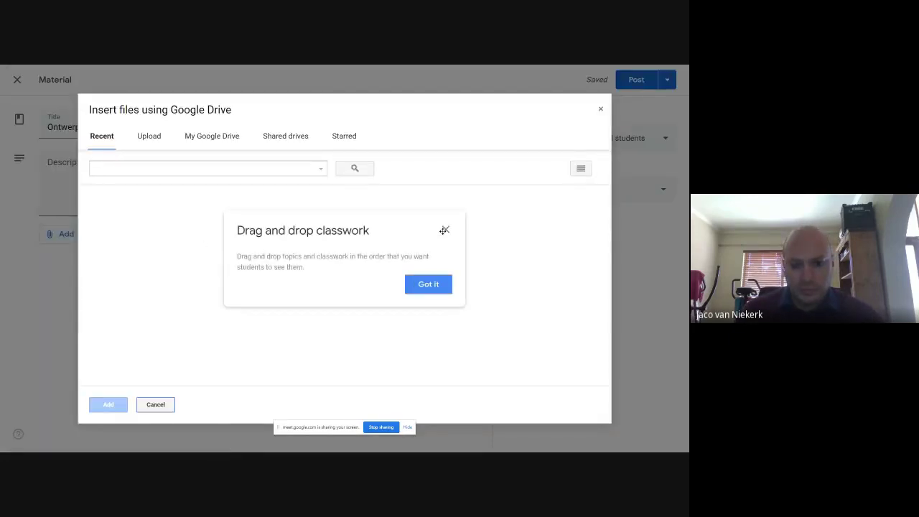
{"action": "left_click", "coordinate": [443, 230]}
{"action": "left_click", "coordinate": [600, 108]}
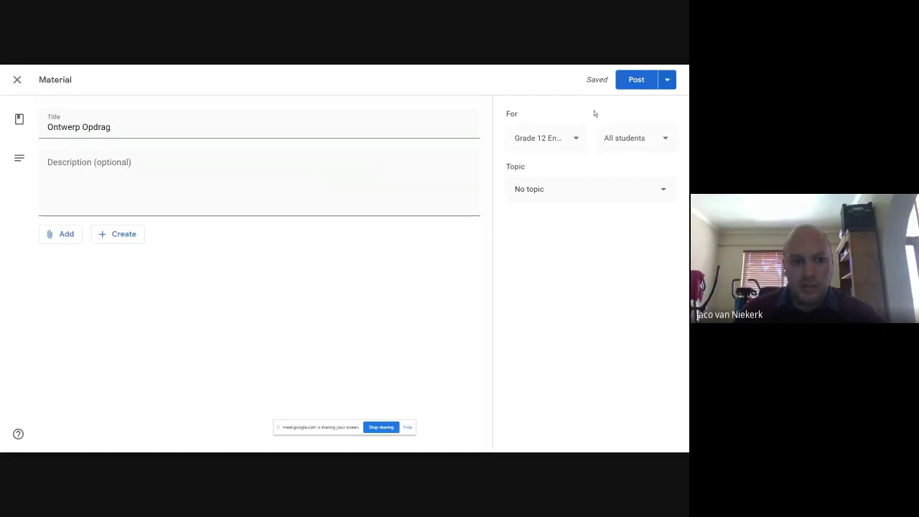
{"action": "left_click", "coordinate": [122, 236]}
{"action": "key", "text": "Escape"}
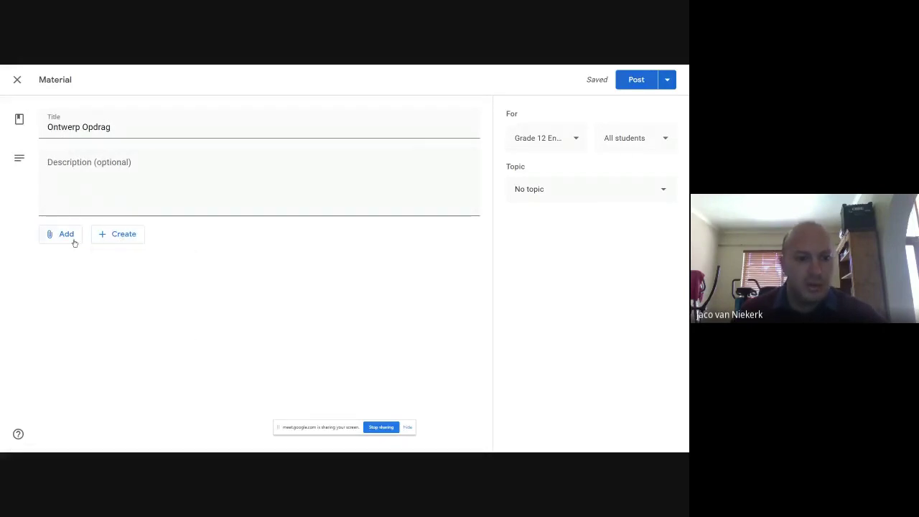
Attach the Spanakopita document from Google Drive, then remove it
{"action": "left_click", "coordinate": [56, 238]}
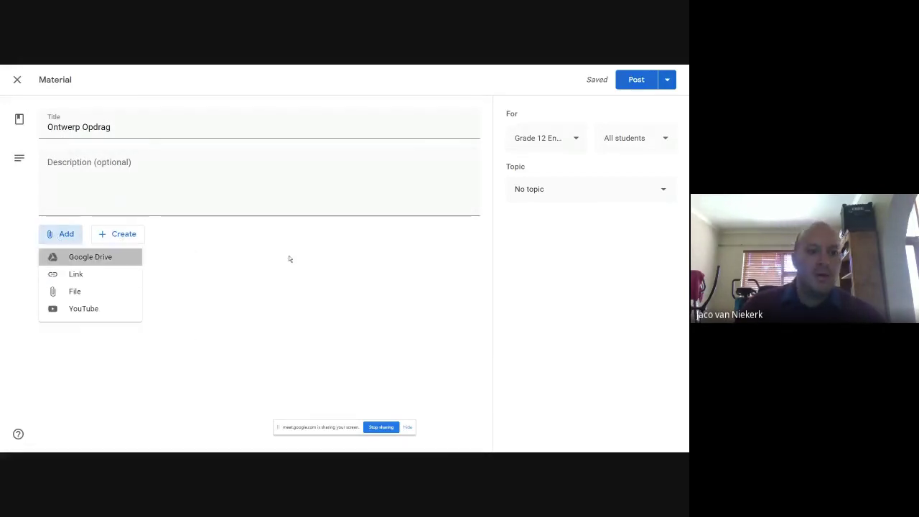
{"action": "key", "text": "Return"}
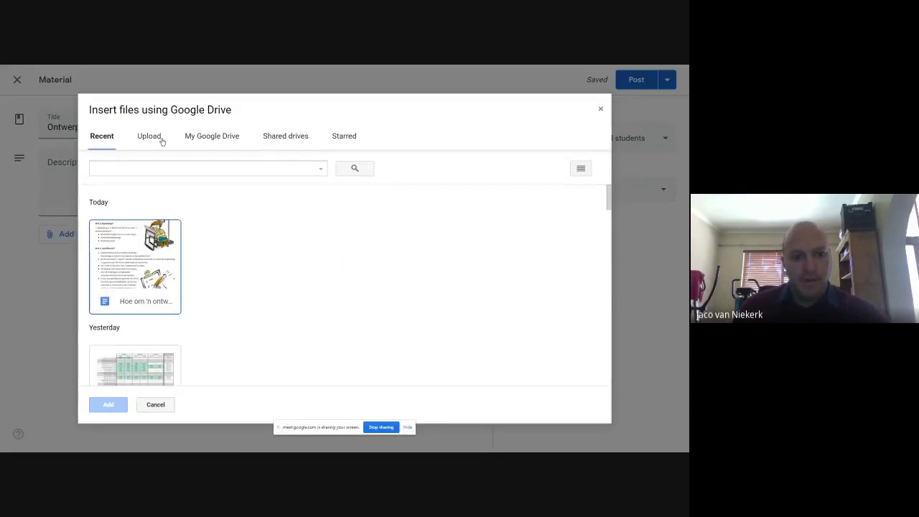
{"action": "scroll", "coordinate": [153, 304], "scroll_direction": "down", "scroll_amount": 4}
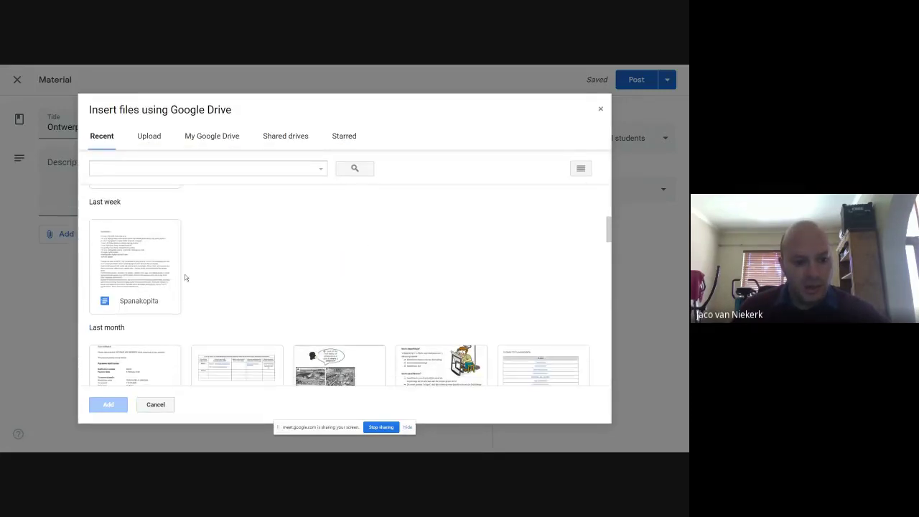
{"action": "left_click", "coordinate": [152, 269]}
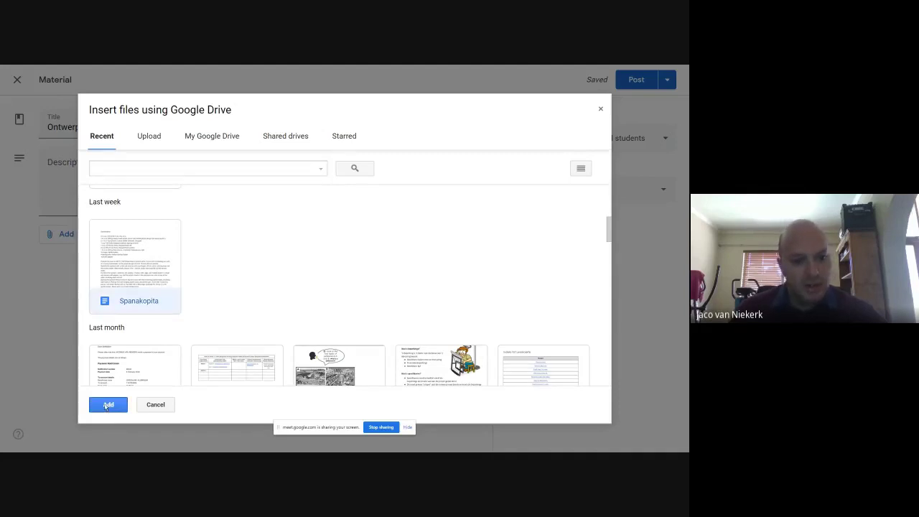
{"action": "left_click", "coordinate": [108, 405]}
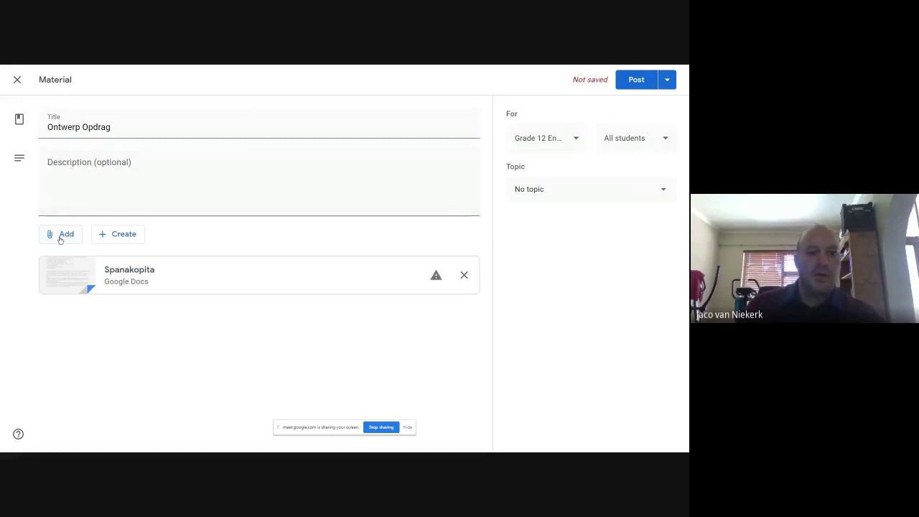
{"action": "left_click", "coordinate": [464, 278]}
Attach yesterday's Werksure spreadsheet from Google Drive to the material
{"action": "left_click", "coordinate": [65, 235]}
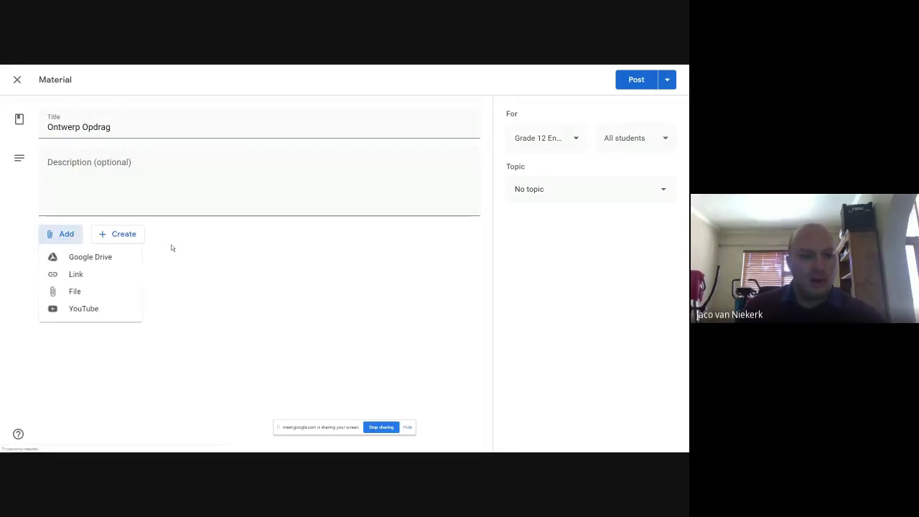
{"action": "left_click", "coordinate": [95, 258]}
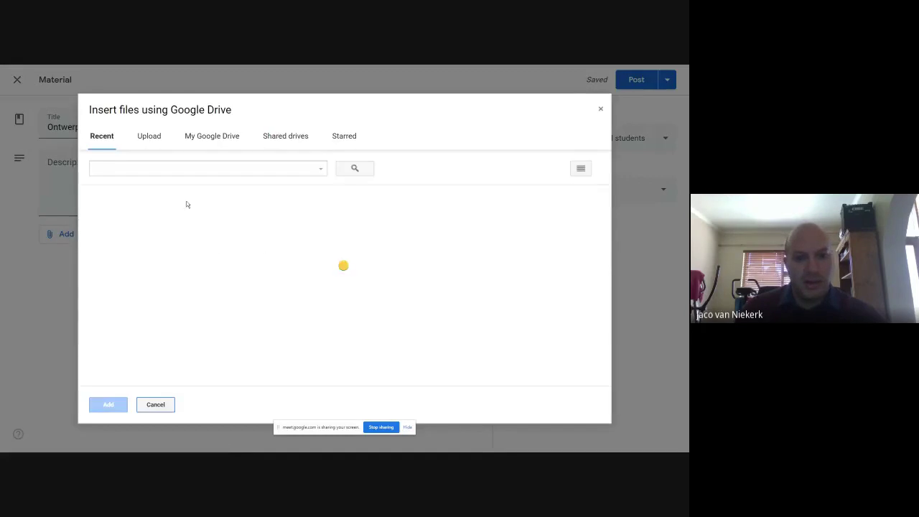
{"action": "scroll", "coordinate": [211, 279], "scroll_direction": "down", "scroll_amount": 3}
{"action": "left_click", "coordinate": [138, 219]}
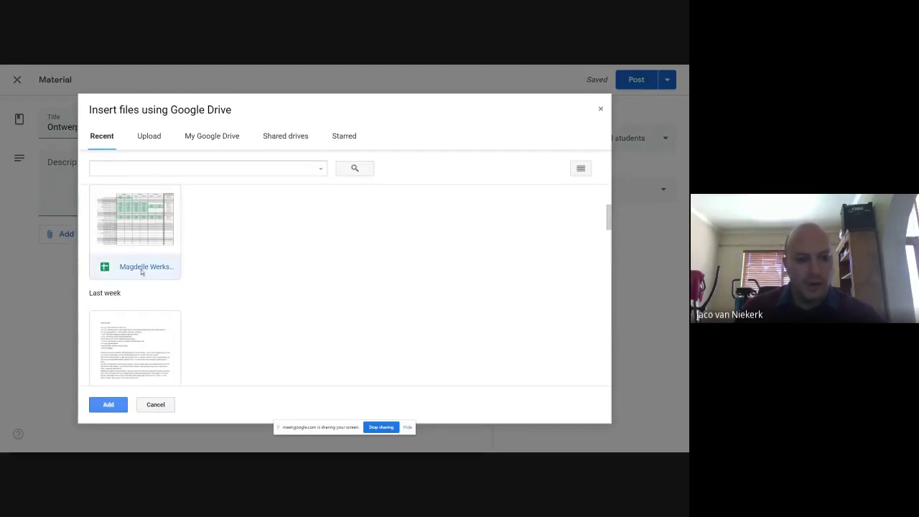
{"action": "left_click", "coordinate": [108, 405]}
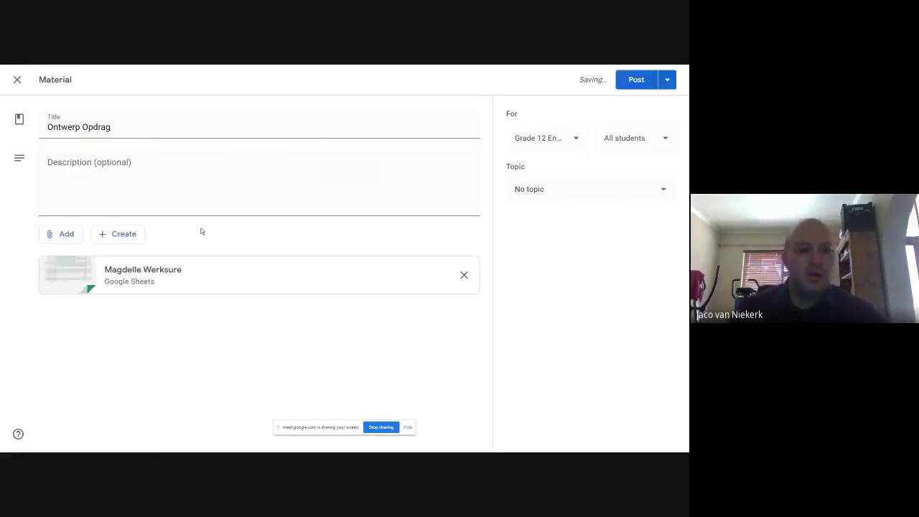
{"action": "left_click", "coordinate": [174, 189]}
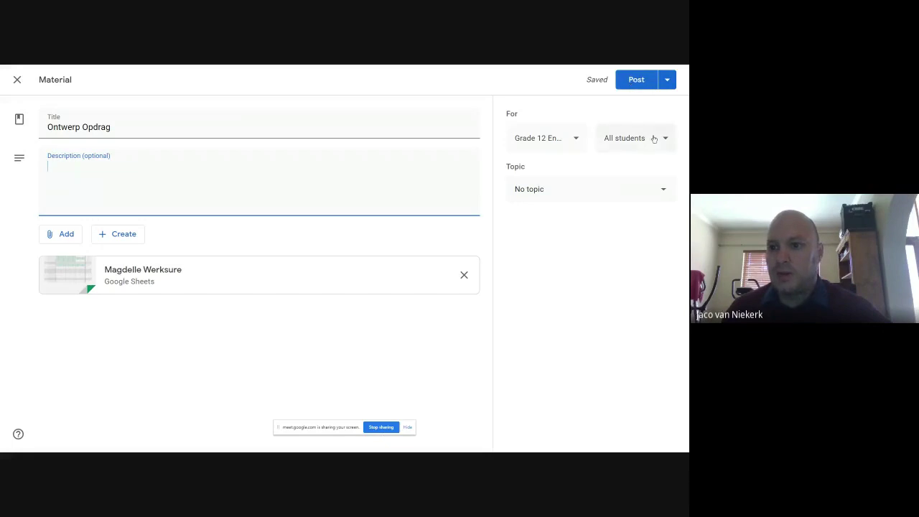
{"action": "left_click", "coordinate": [567, 193]}
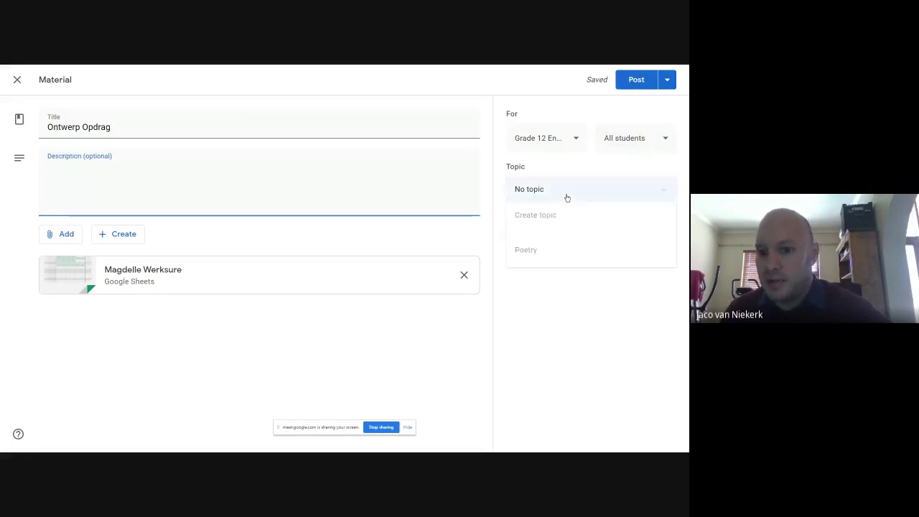
{"action": "left_click", "coordinate": [526, 251]}
{"action": "left_click", "coordinate": [639, 88]}
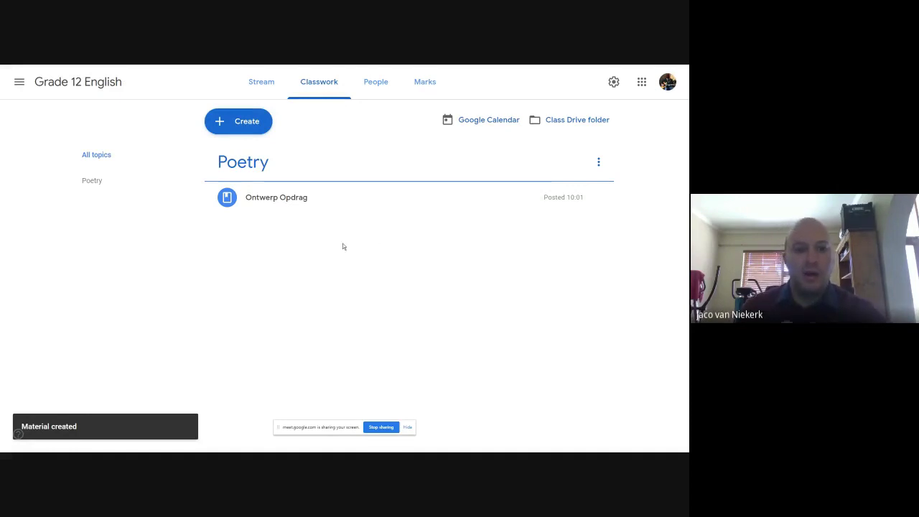
{"action": "left_click", "coordinate": [261, 81]}
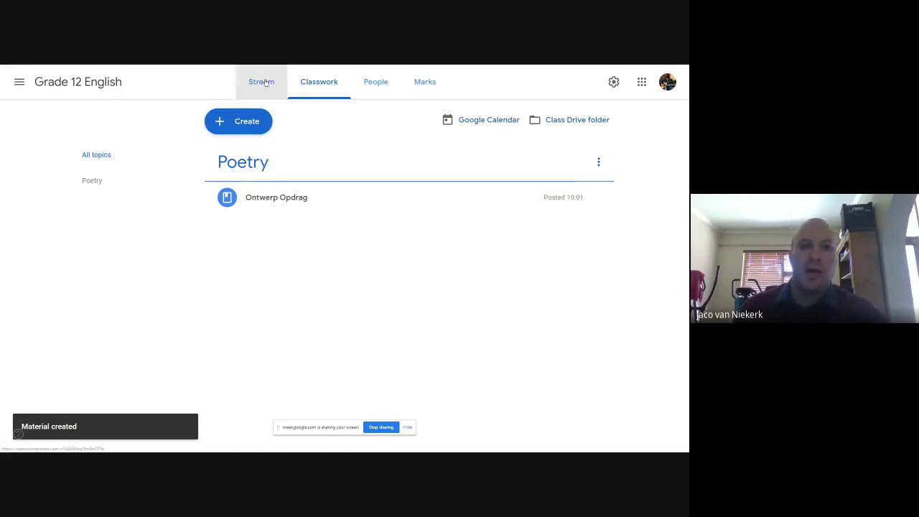
{"action": "scroll", "coordinate": [372, 251], "scroll_direction": "down", "scroll_amount": 2}
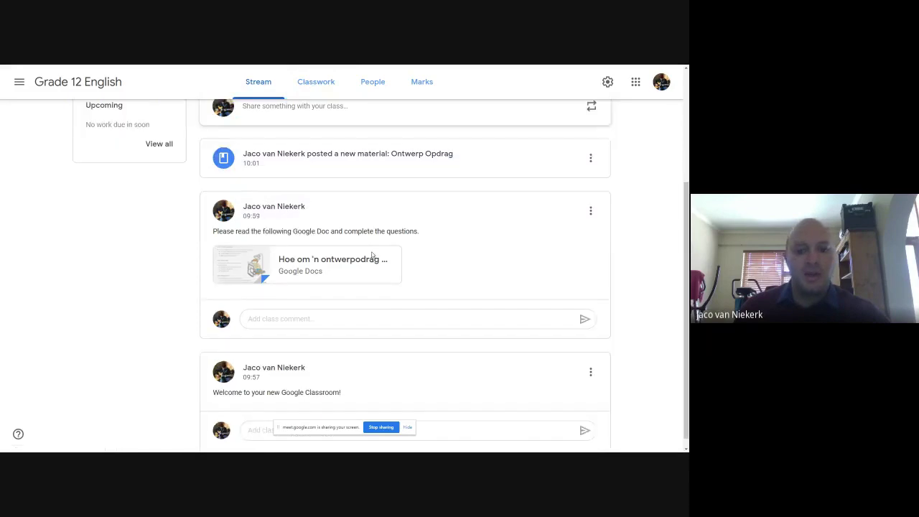
{"action": "scroll", "coordinate": [368, 263], "scroll_direction": "up", "scroll_amount": 4}
{"action": "left_click", "coordinate": [339, 84]}
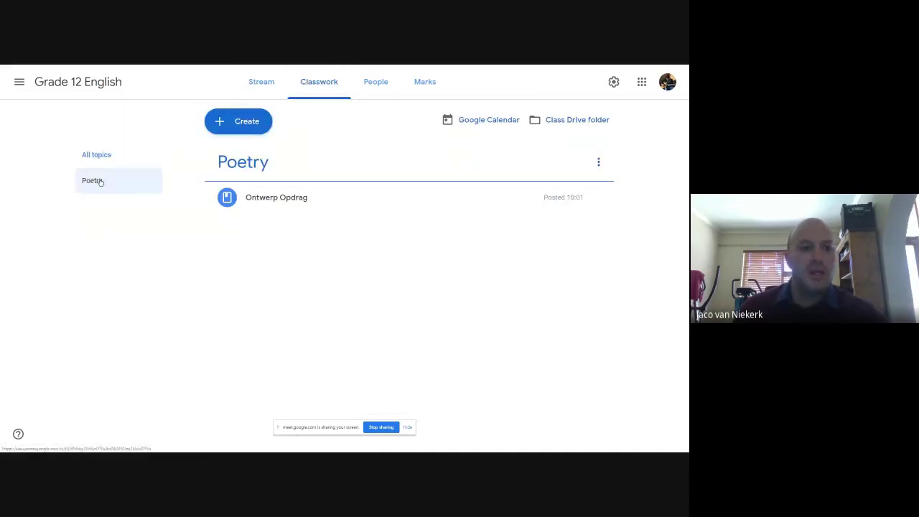
{"action": "left_click", "coordinate": [100, 184]}
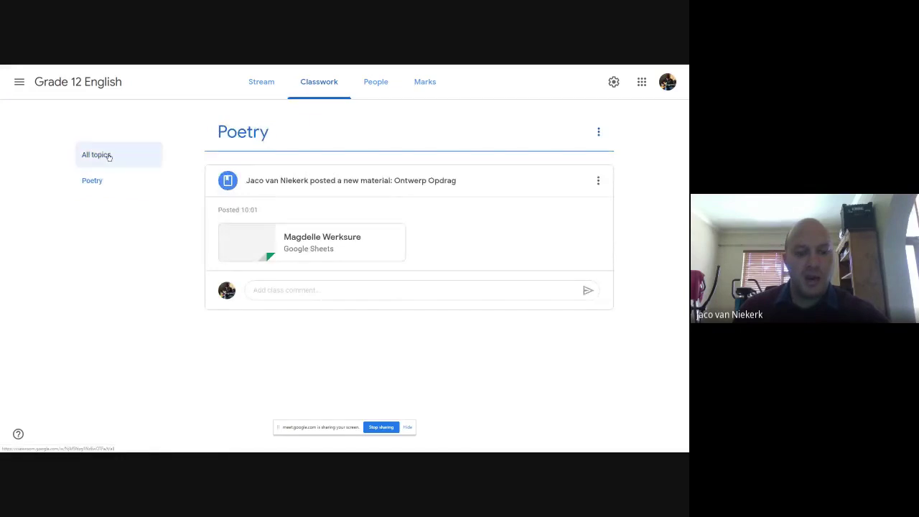
{"action": "left_click", "coordinate": [109, 157]}
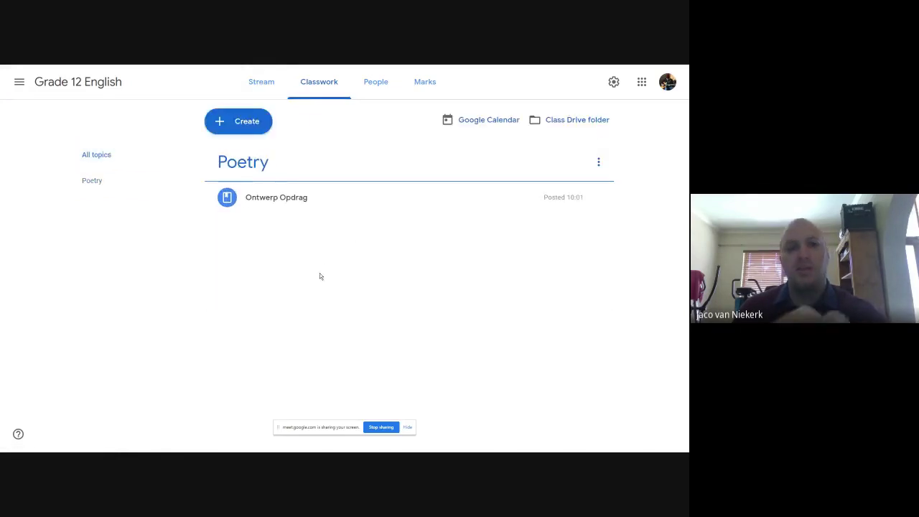
{"action": "left_click", "coordinate": [263, 90]}
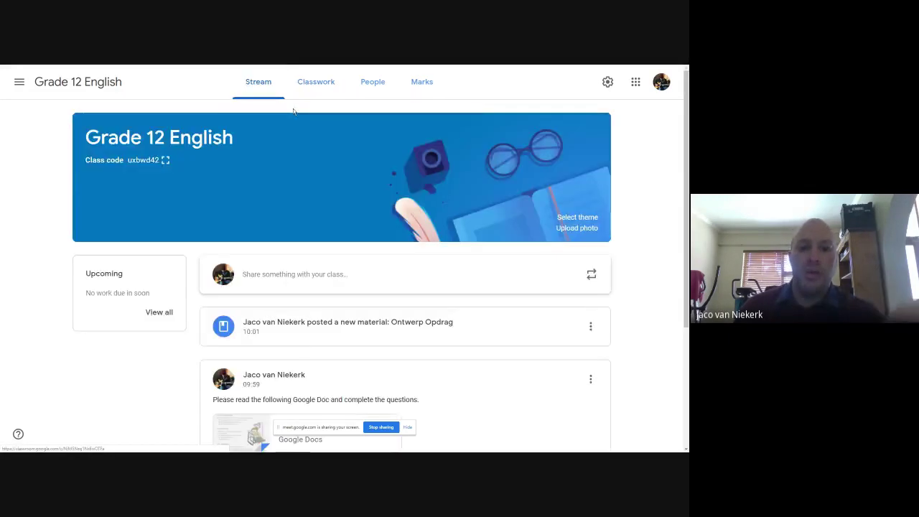
{"action": "scroll", "coordinate": [287, 188], "scroll_direction": "down", "scroll_amount": 2}
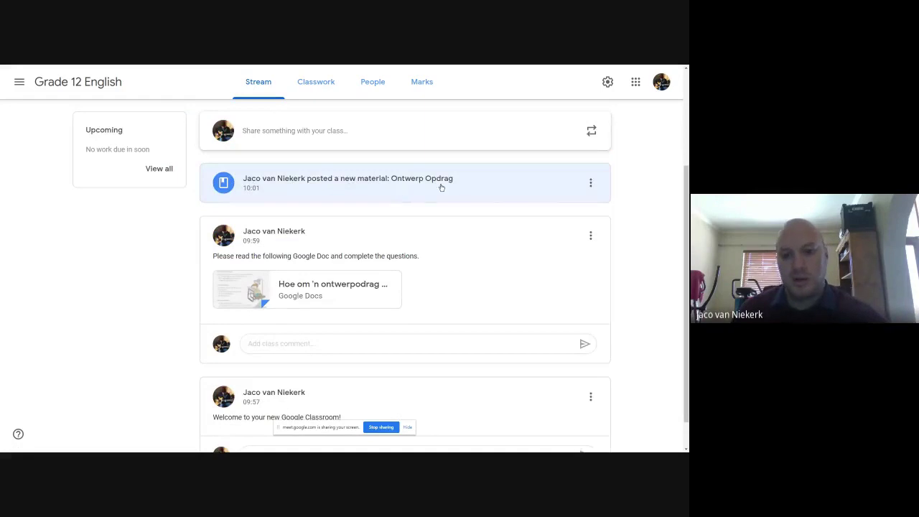
{"action": "scroll", "coordinate": [415, 201], "scroll_direction": "up", "scroll_amount": 1}
{"action": "scroll", "coordinate": [415, 201], "scroll_direction": "up", "scroll_amount": 2}
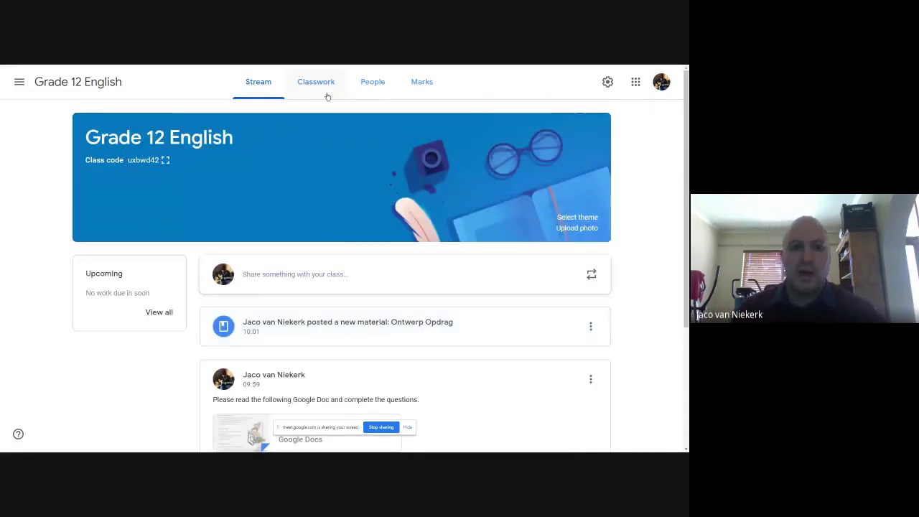
{"action": "left_click", "coordinate": [265, 94]}
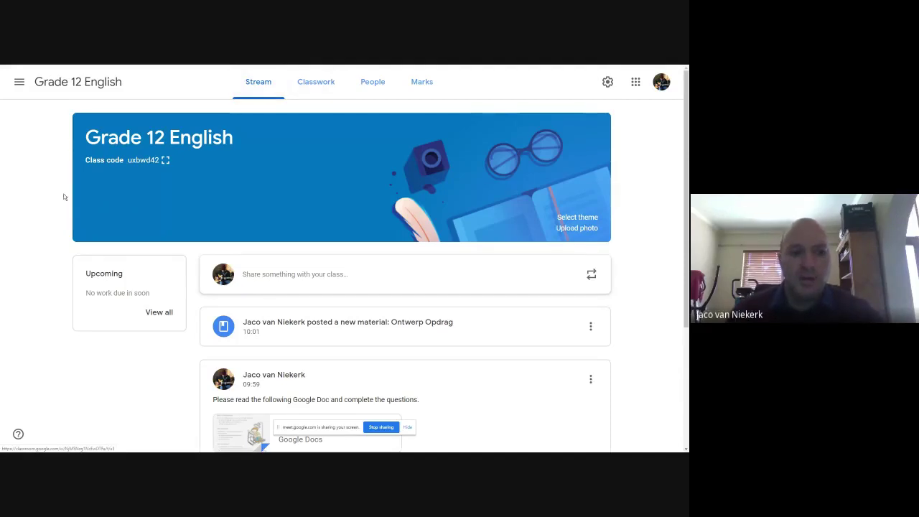
{"action": "left_click", "coordinate": [251, 94]}
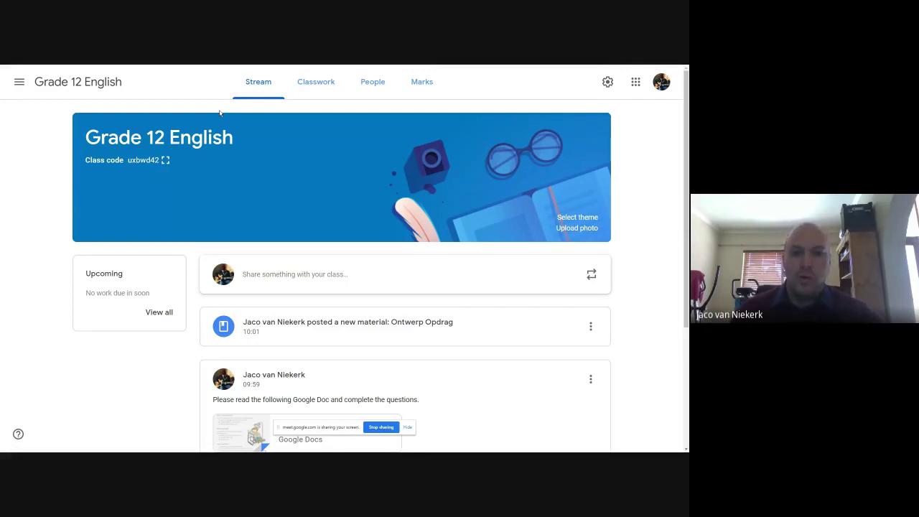
{"action": "left_click", "coordinate": [301, 81]}
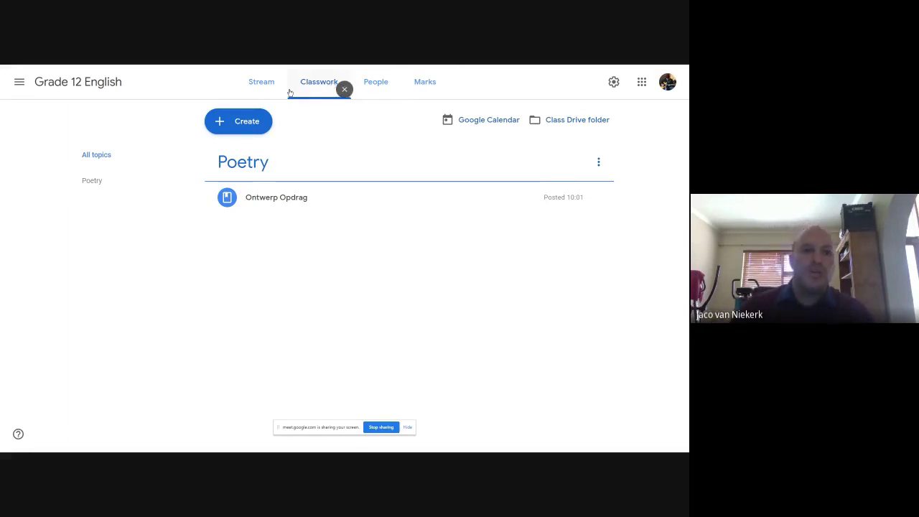
Check the Stream, return to Classwork showing Ontwerp Opdrag under Poetry, and exit full screen
{"action": "left_click", "coordinate": [262, 88]}
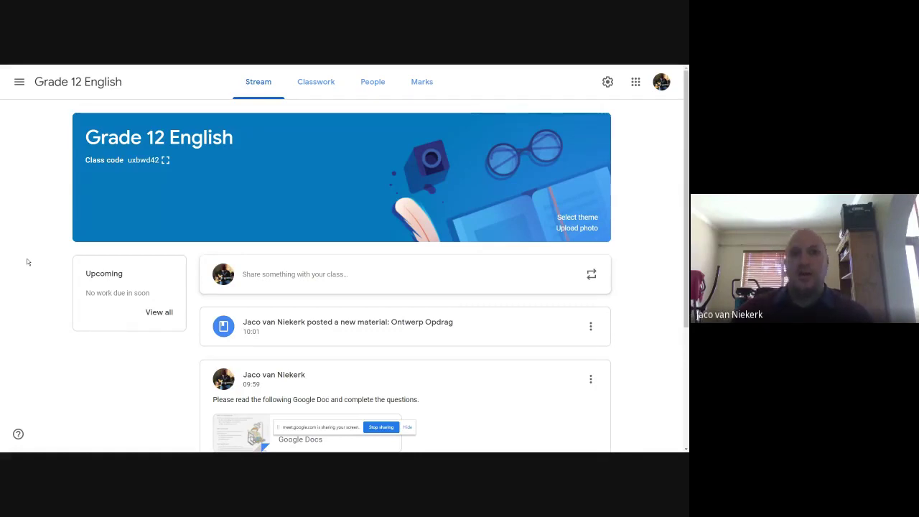
{"action": "left_click", "coordinate": [342, 85]}
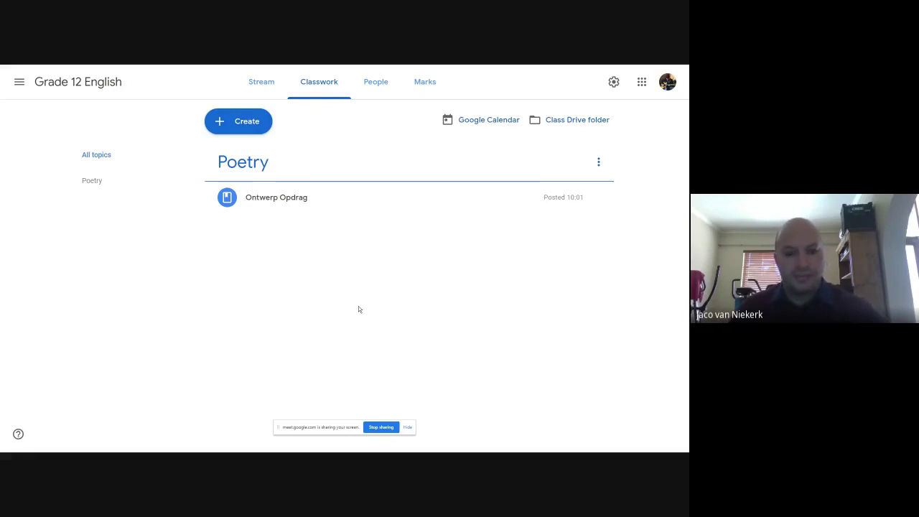
{"action": "key", "text": "F11"}
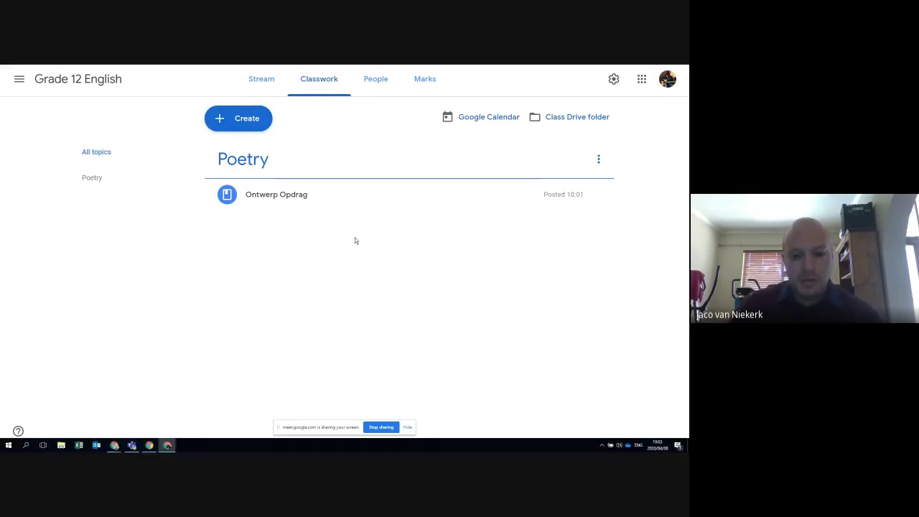
Admit the waiting participant in Google Meet, open the meeting chat, and return to Classroom
{"action": "left_click", "coordinate": [115, 445]}
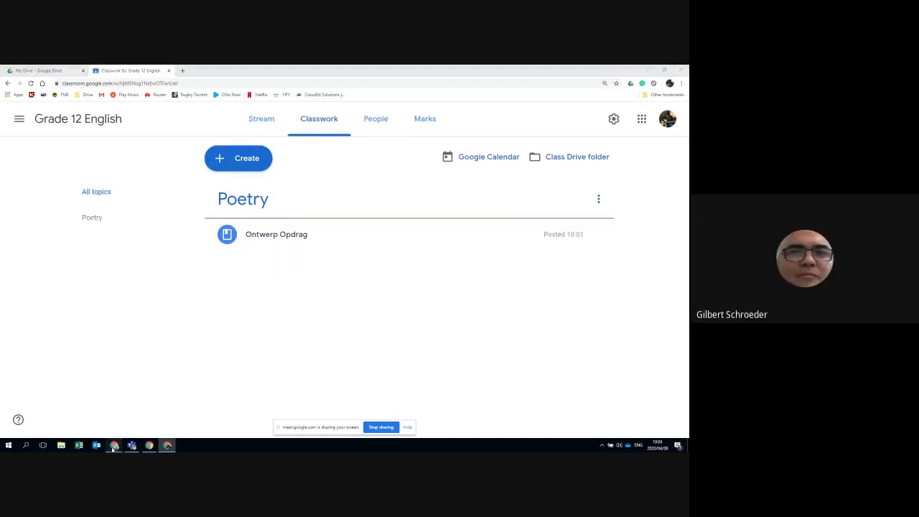
{"action": "left_click", "coordinate": [96, 413]}
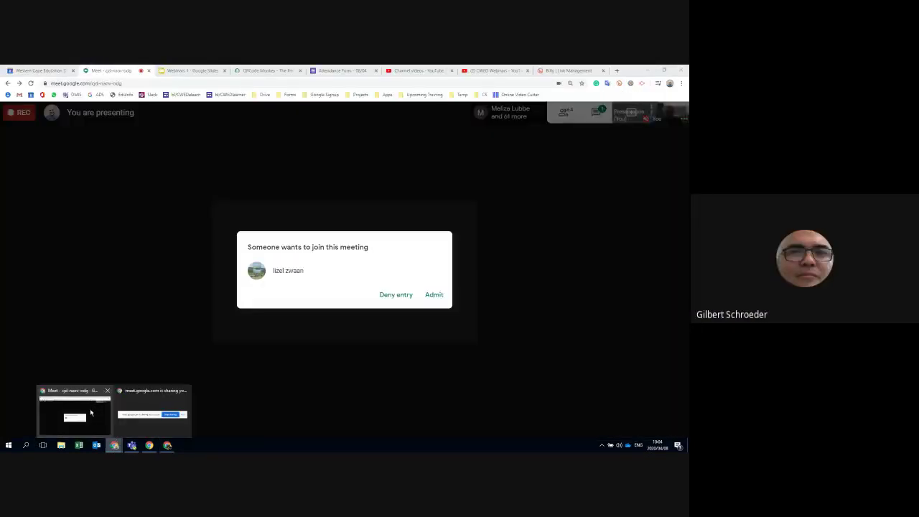
{"action": "left_click", "coordinate": [437, 296]}
{"action": "left_click", "coordinate": [596, 113]}
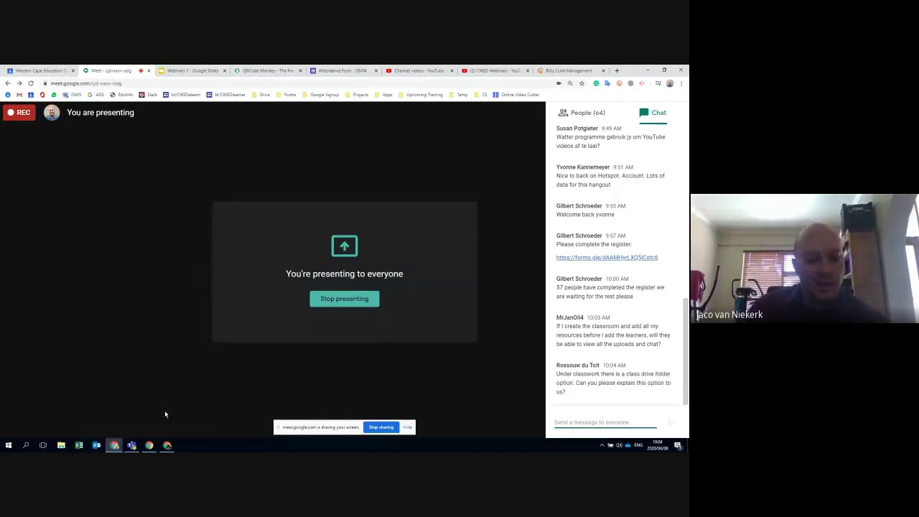
{"action": "left_click", "coordinate": [167, 445]}
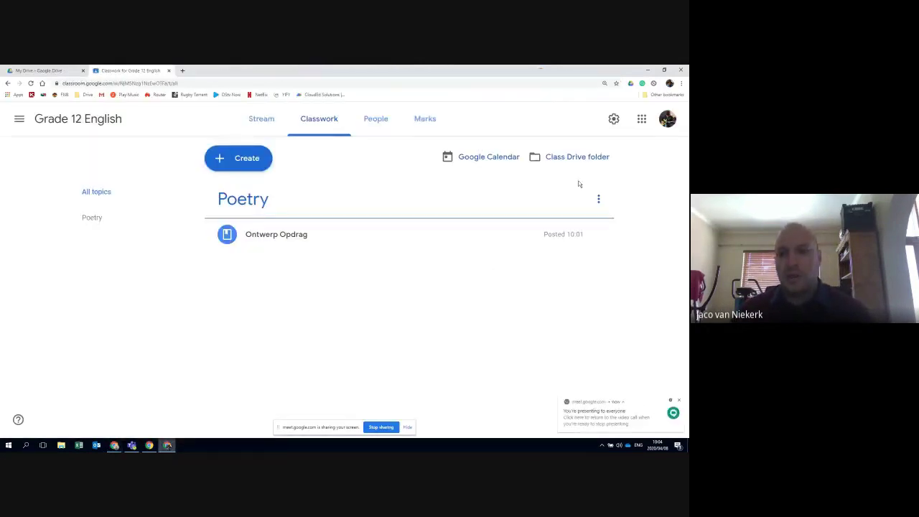
Switch the browser to full screen with F11 on the Grade 12 English Classwork page
{"action": "key", "text": "F11"}
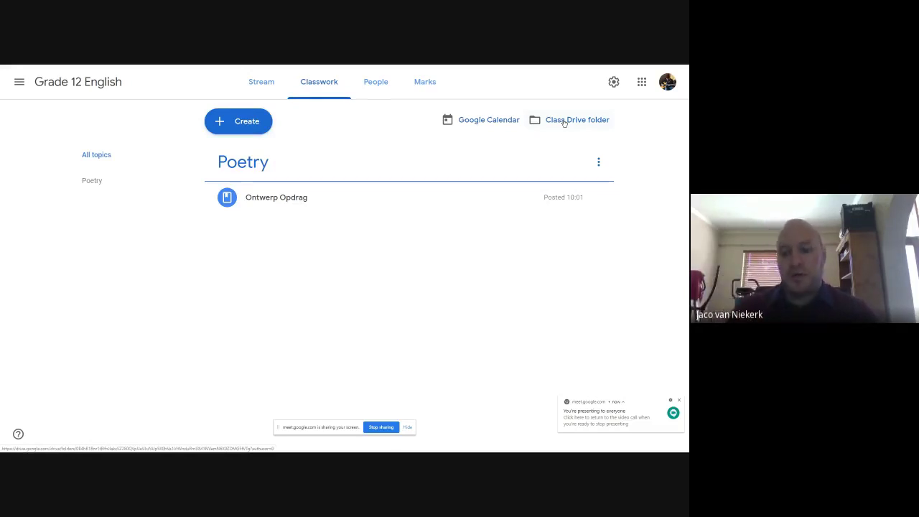
View the class Drive folder's ontwerpopdrag document, then go back to the Classroom tab
{"action": "left_click", "coordinate": [564, 123]}
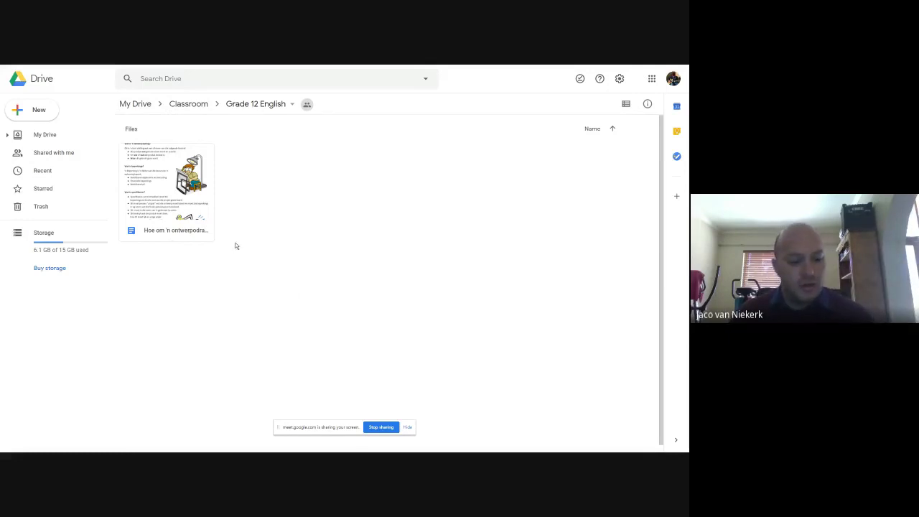
{"action": "key", "text": "F11"}
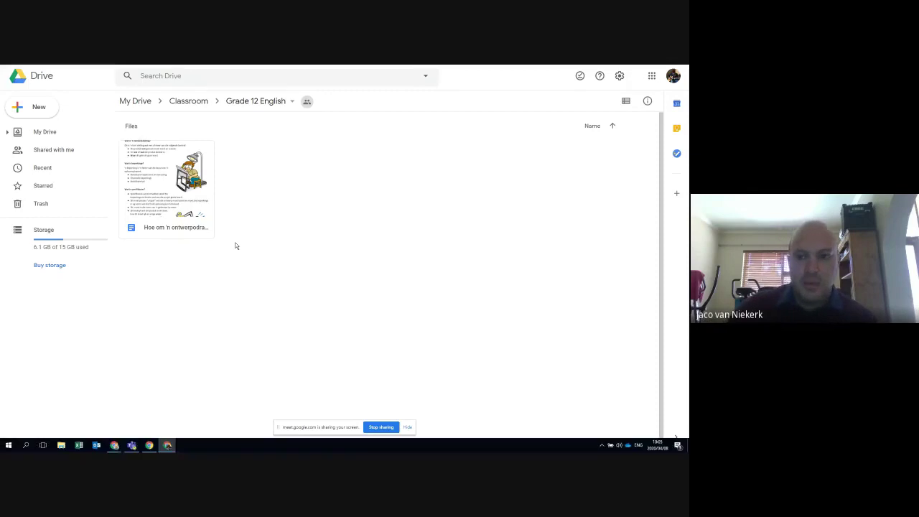
{"action": "left_click", "coordinate": [122, 71]}
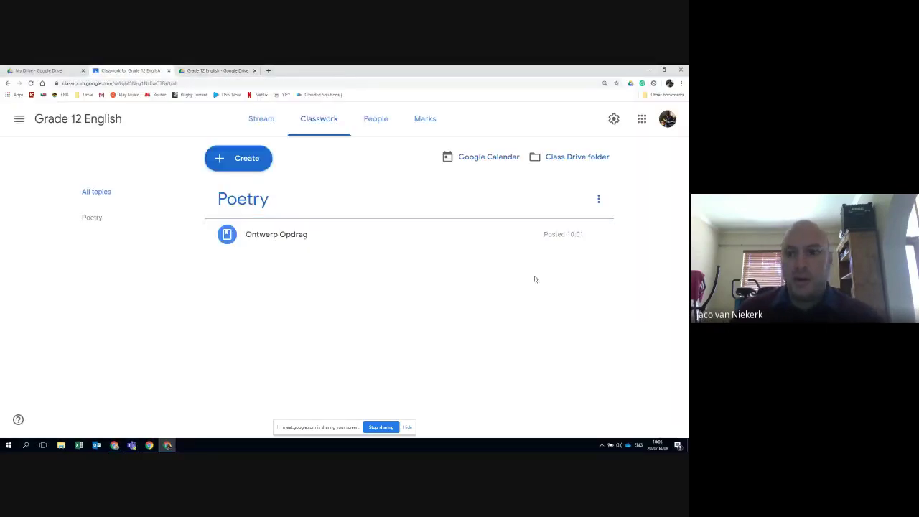
{"action": "key", "text": "F11"}
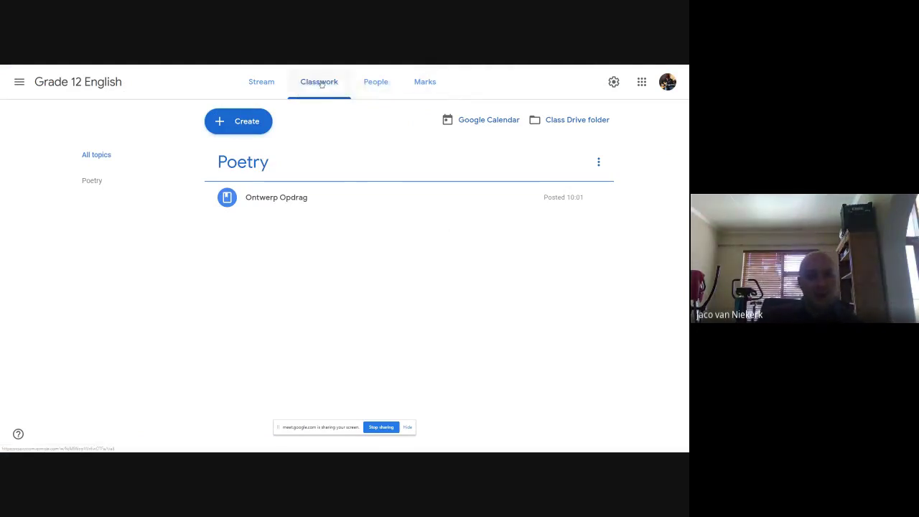
{"action": "left_click", "coordinate": [322, 83]}
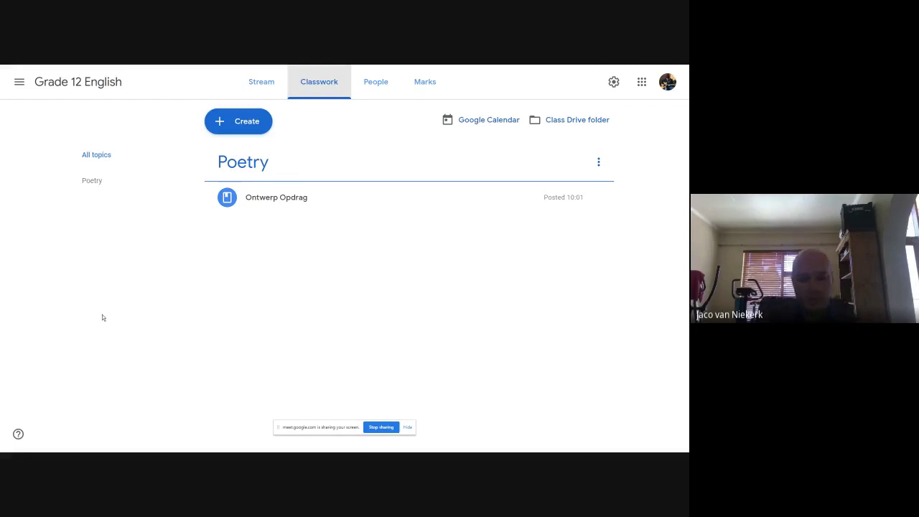
{"action": "key", "text": "F11"}
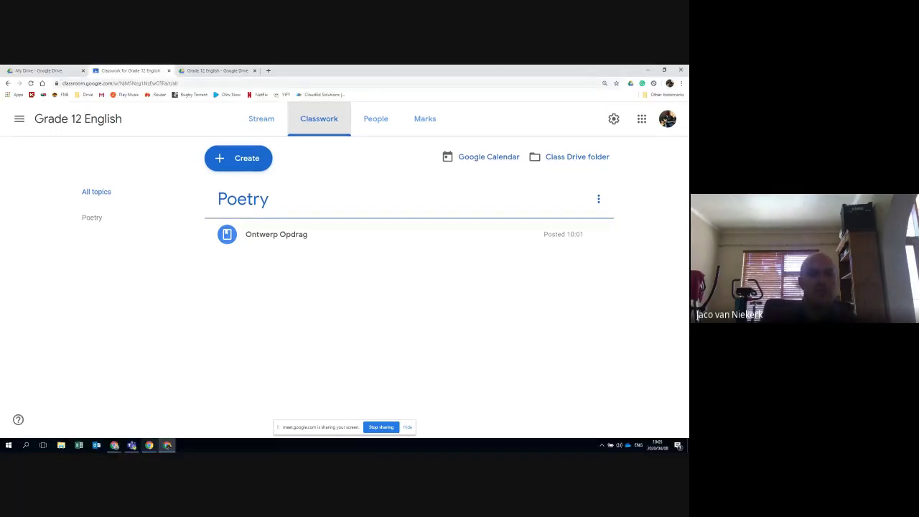
{"action": "mouse_move", "coordinate": [115, 447]}
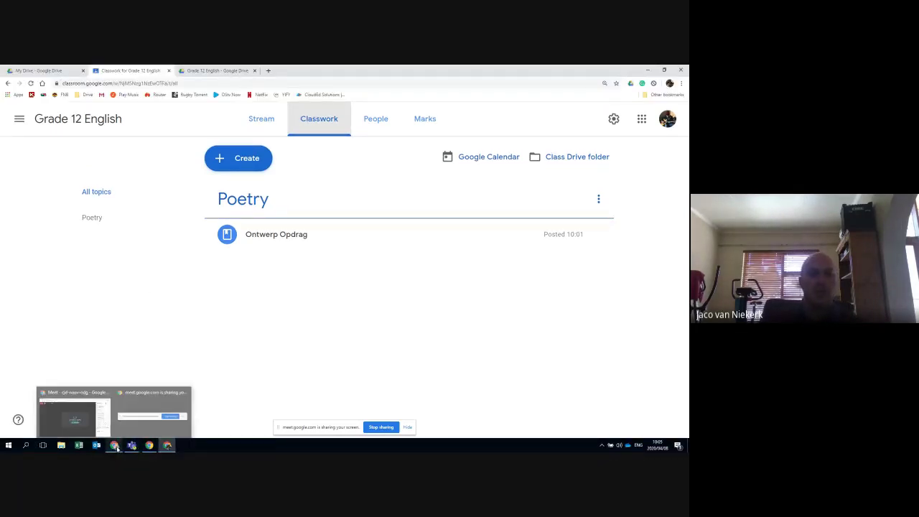
{"action": "left_click", "coordinate": [84, 416]}
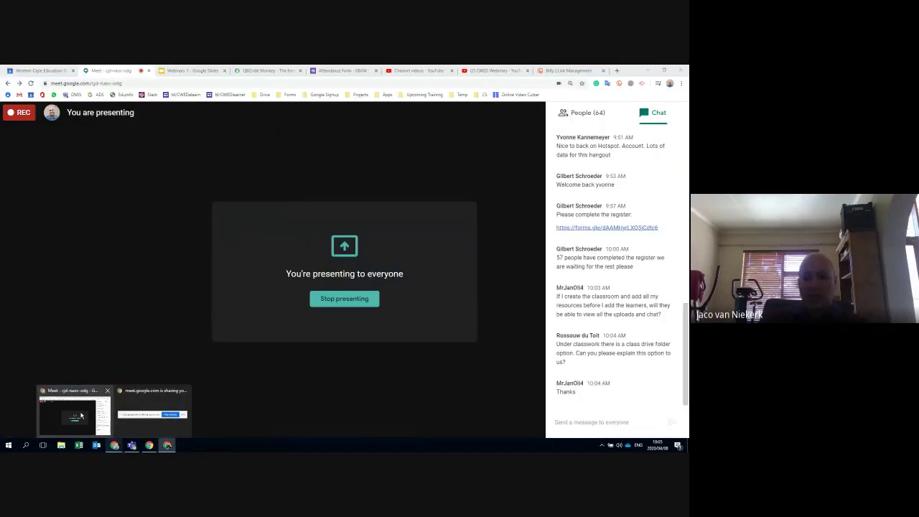
{"action": "left_click", "coordinate": [83, 416]}
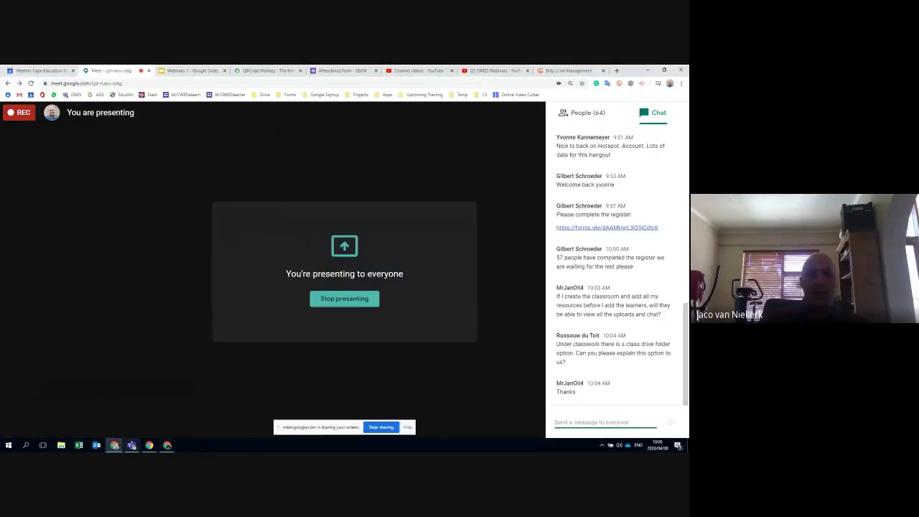
{"action": "mouse_move", "coordinate": [115, 445]}
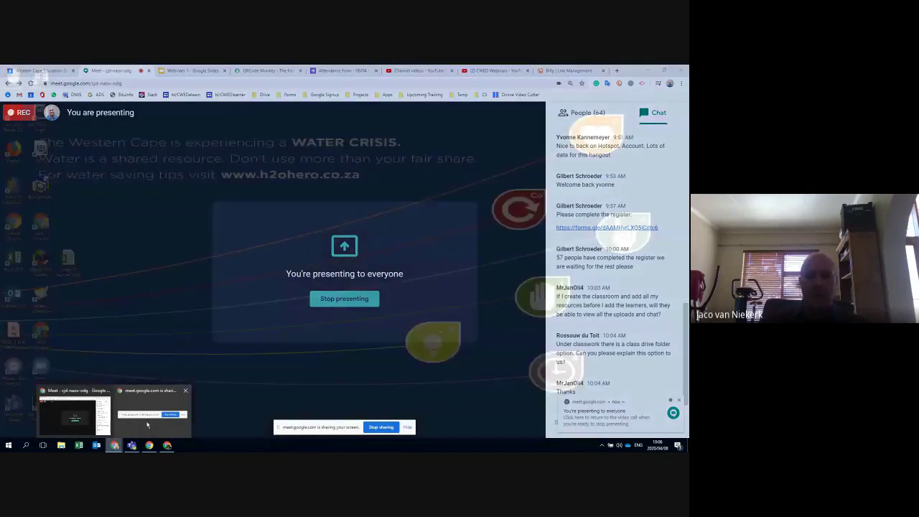
{"action": "left_click", "coordinate": [79, 419]}
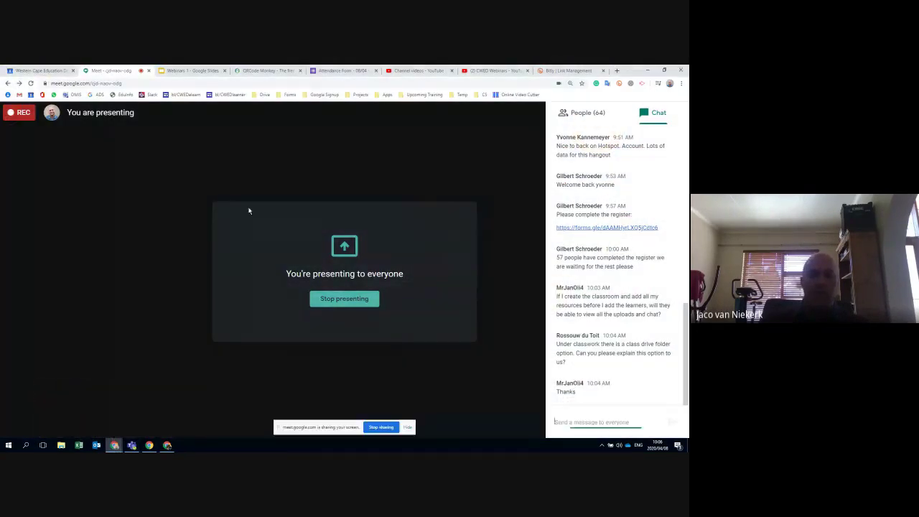
{"action": "left_click", "coordinate": [167, 445]}
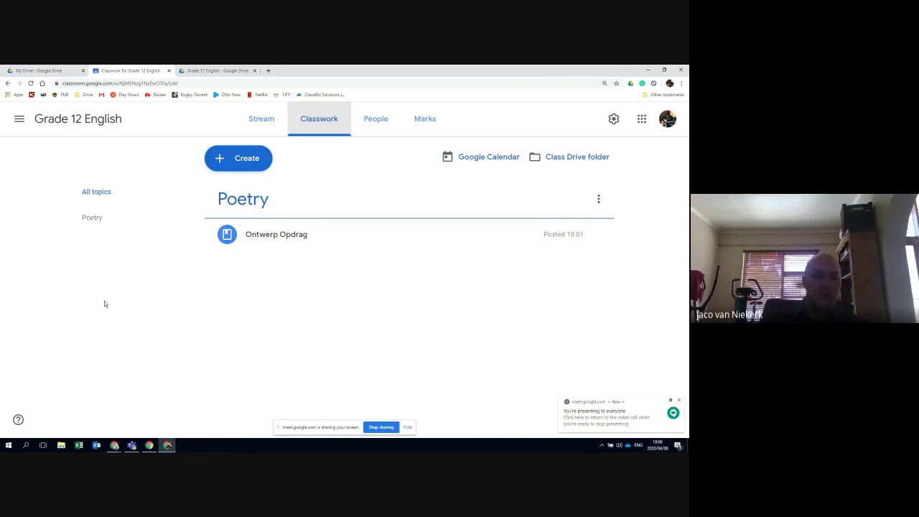
Open the Grade 12 English class calendar at April 2020 and scroll the My calendars list
{"action": "left_click", "coordinate": [453, 161]}
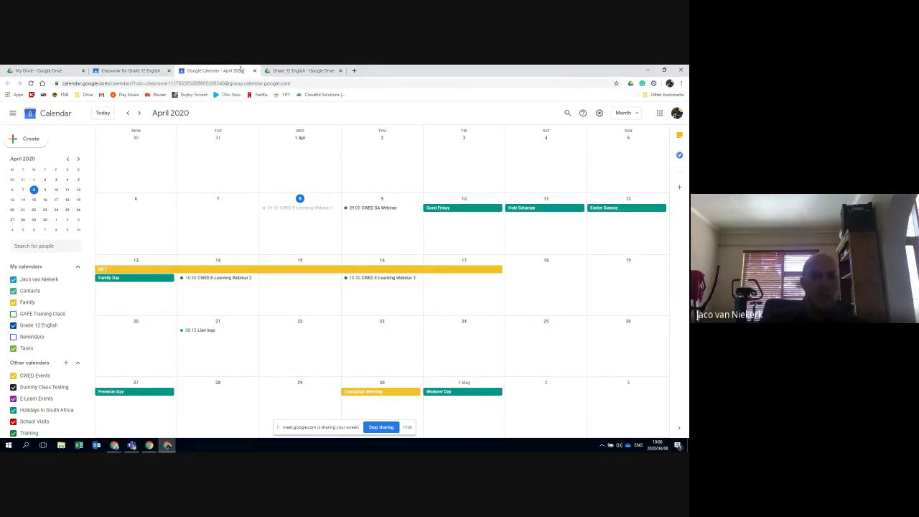
{"action": "scroll", "coordinate": [60, 361], "scroll_direction": "down", "scroll_amount": 2}
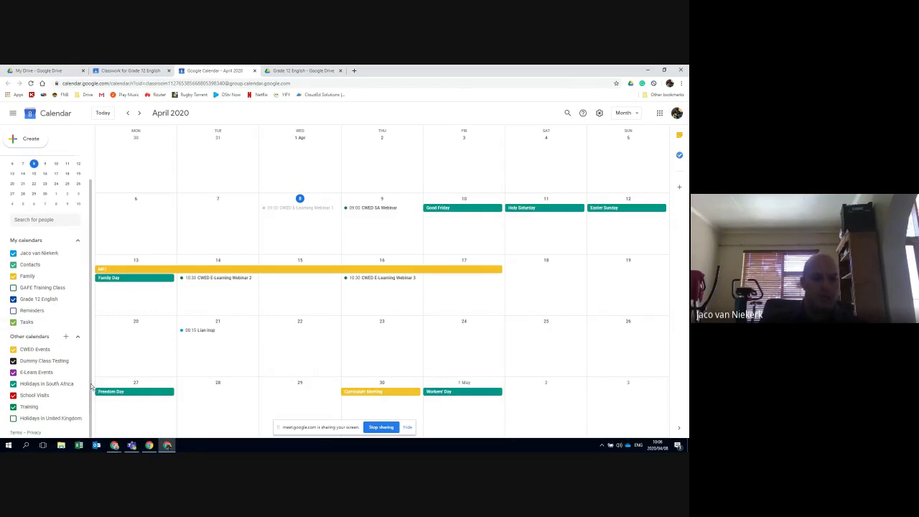